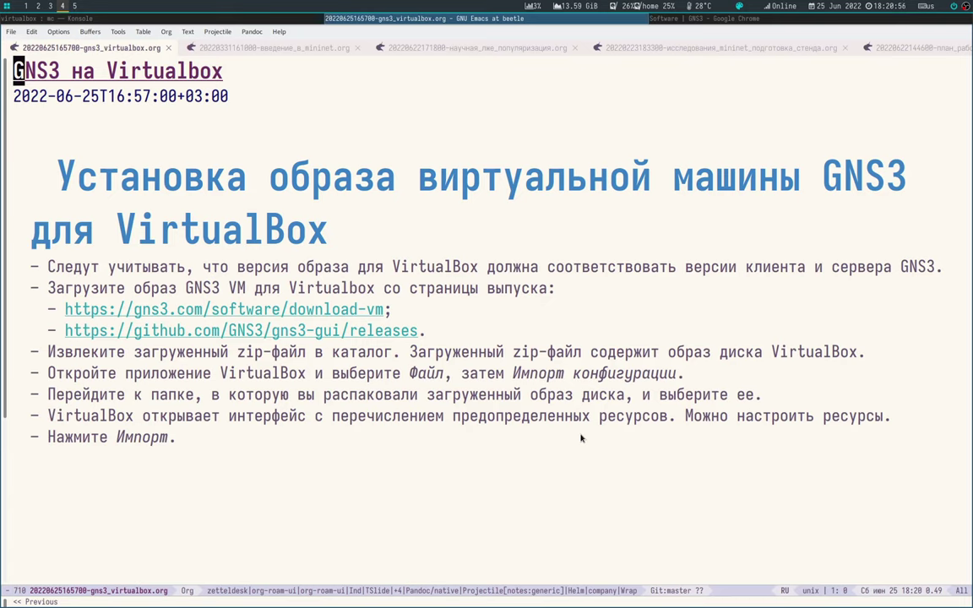
# Examine the GNS3 VM download page in Chrome and the version 2.2.33.1 assets on the gns3-gui GitHub releases page.
pyautogui.click(704, 17)
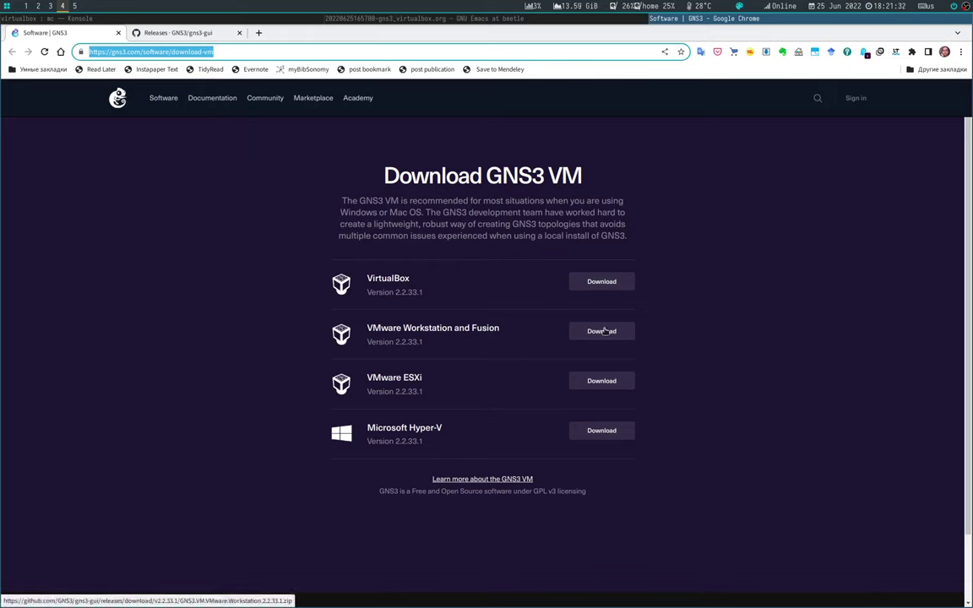
pyautogui.click(181, 34)
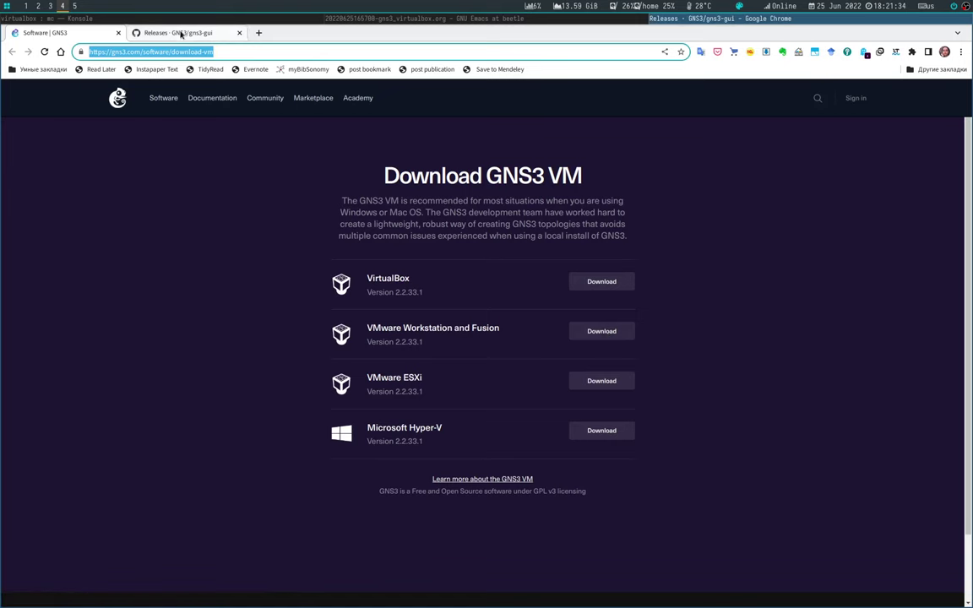
pyautogui.scroll(5, 276, 347)
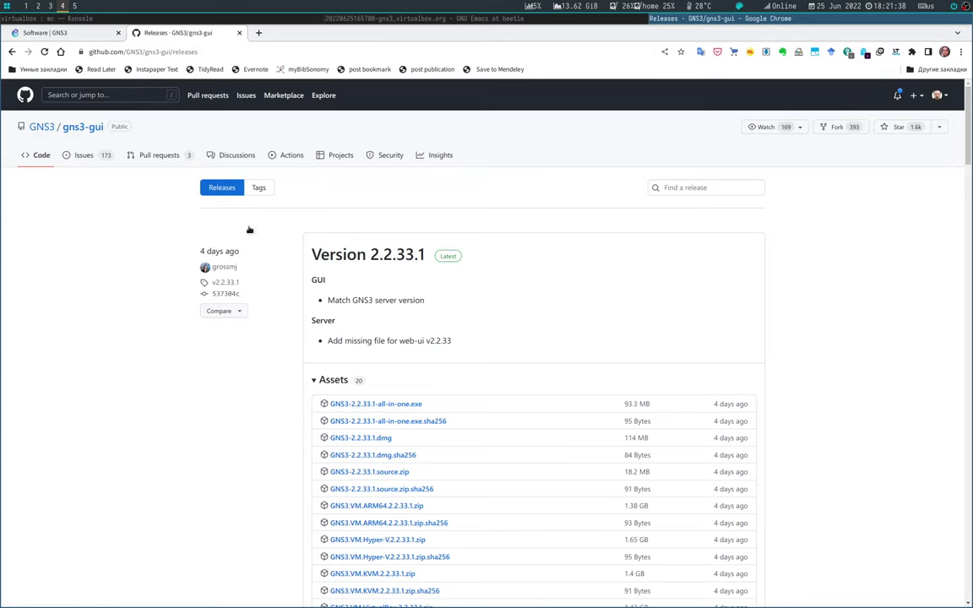
pyautogui.scroll(-1, 391, 315)
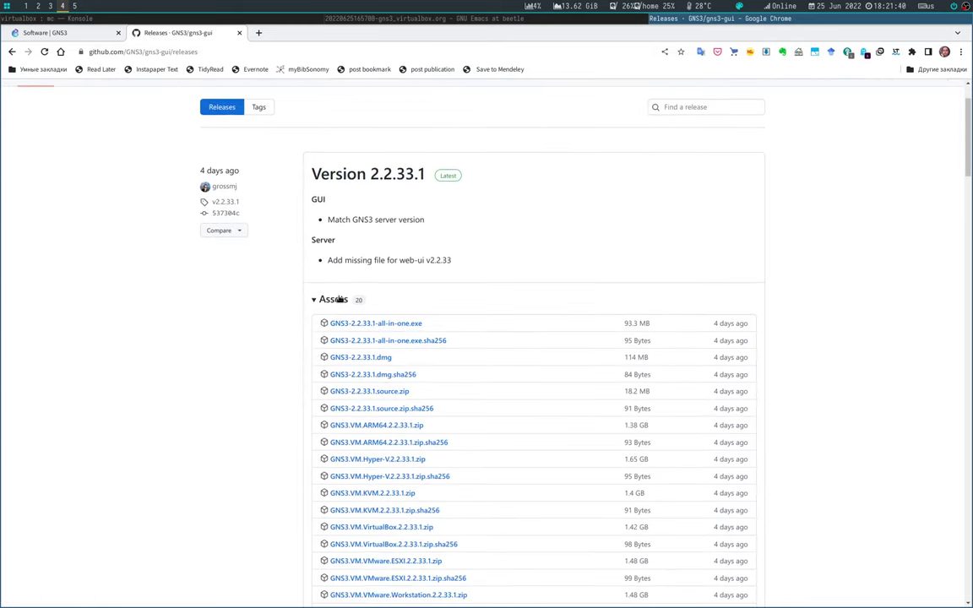
pyautogui.click(340, 299)
pyautogui.click(327, 301)
pyautogui.scroll(-1, 395, 343)
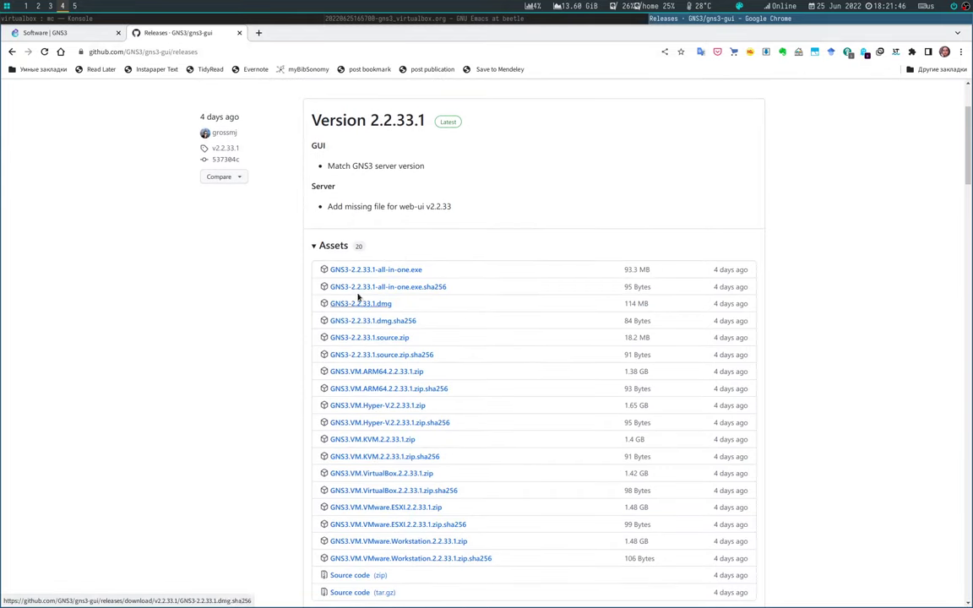
pyautogui.scroll(-2, 412, 477)
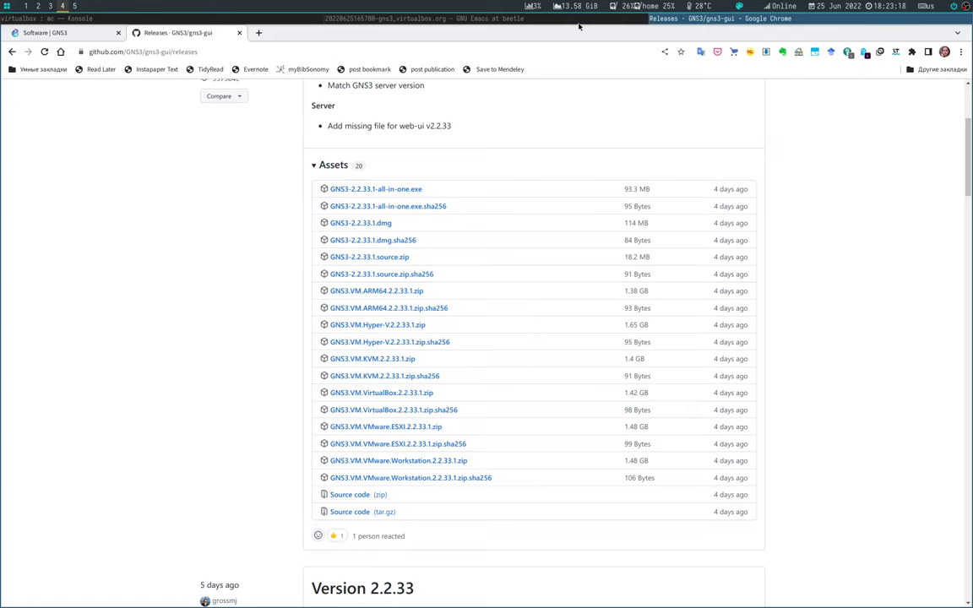
# Switch to the Emacs notes and review the slides on installing the GNS3 VM image and on nested virtualization.
pyautogui.click(402, 18)
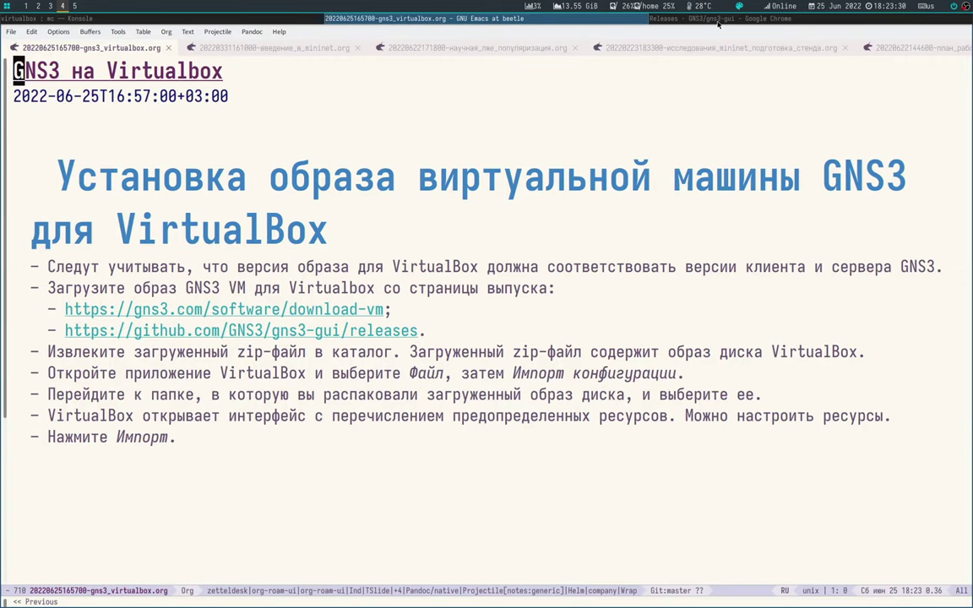
pyautogui.press('Right')
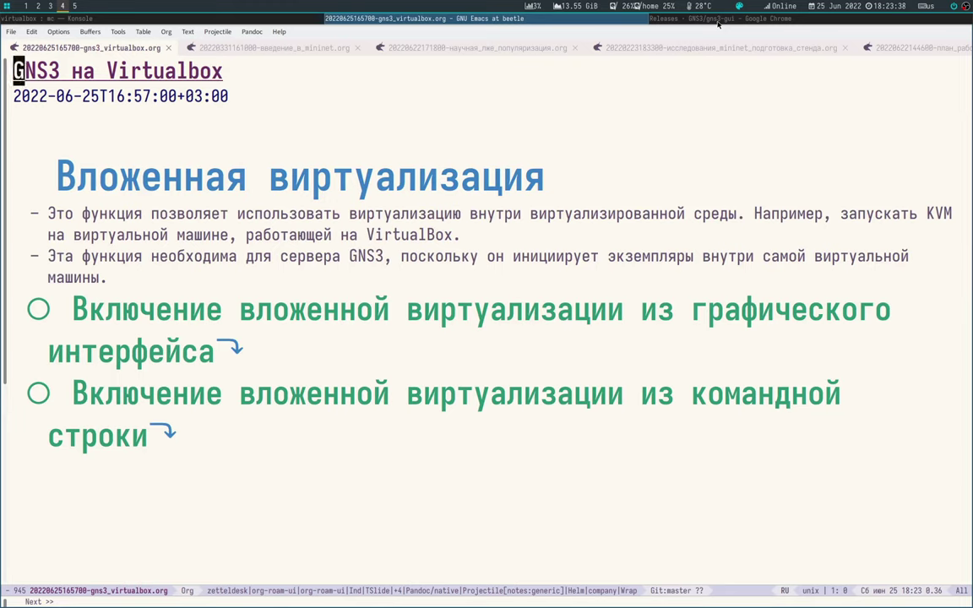
pyautogui.press('pageup')
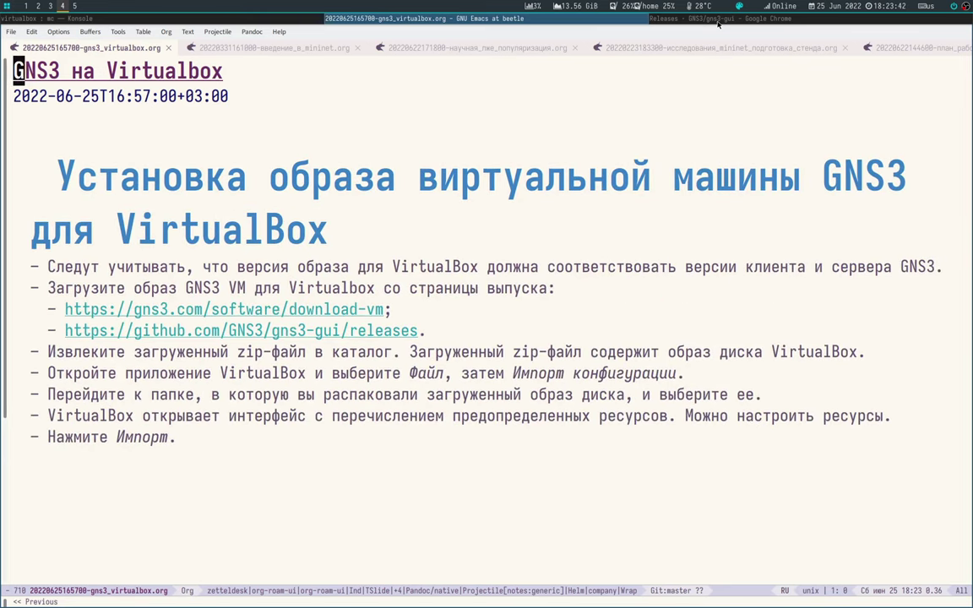
# Return to the GitHub releases page in Chrome and copy the link address of GNS3.VM.VirtualBox.2.2.33.1.zip.
pyautogui.click(804, 19)
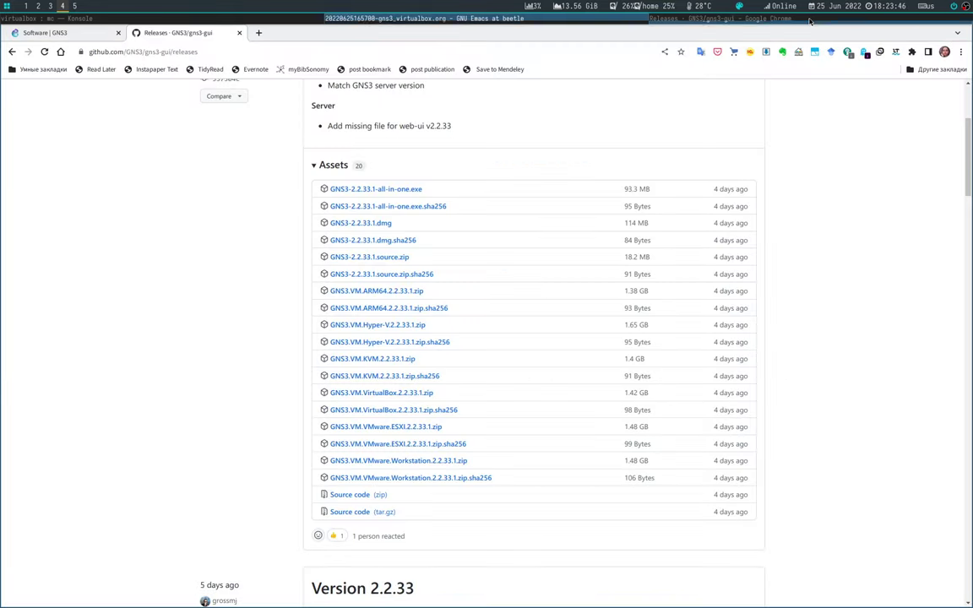
pyautogui.rightClick(376, 394)
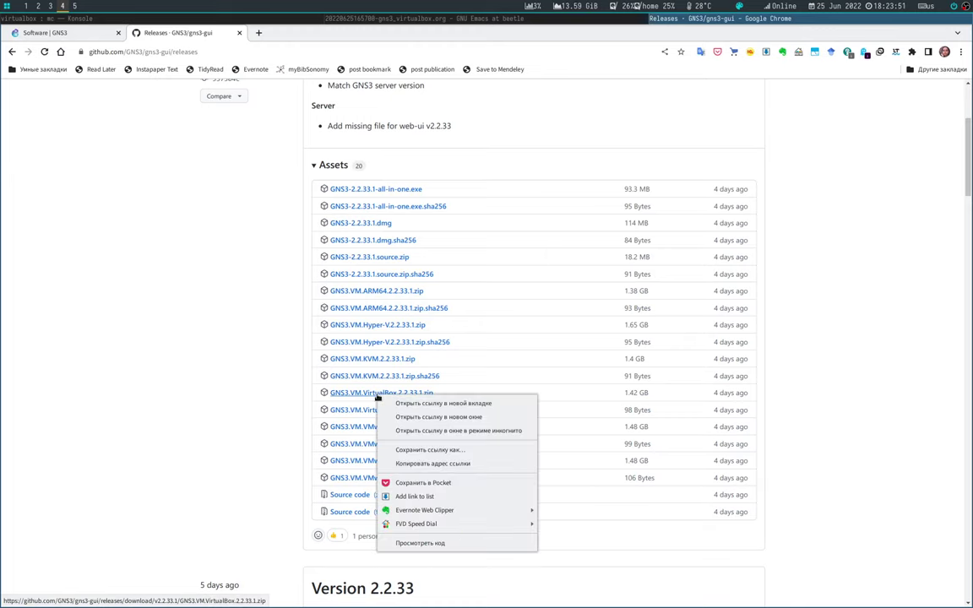
pyautogui.click(443, 465)
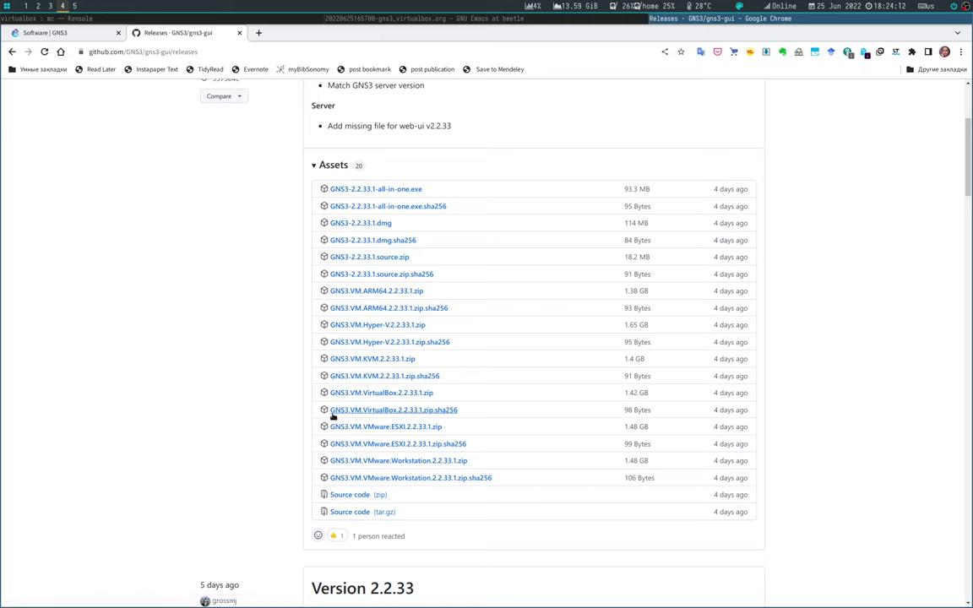
# Download the archive from the copied link with wget in the terminal into /var/vm/gns3/virtualbox, and bring back the Chrome releases page meanwhile.
pyautogui.click(139, 17)
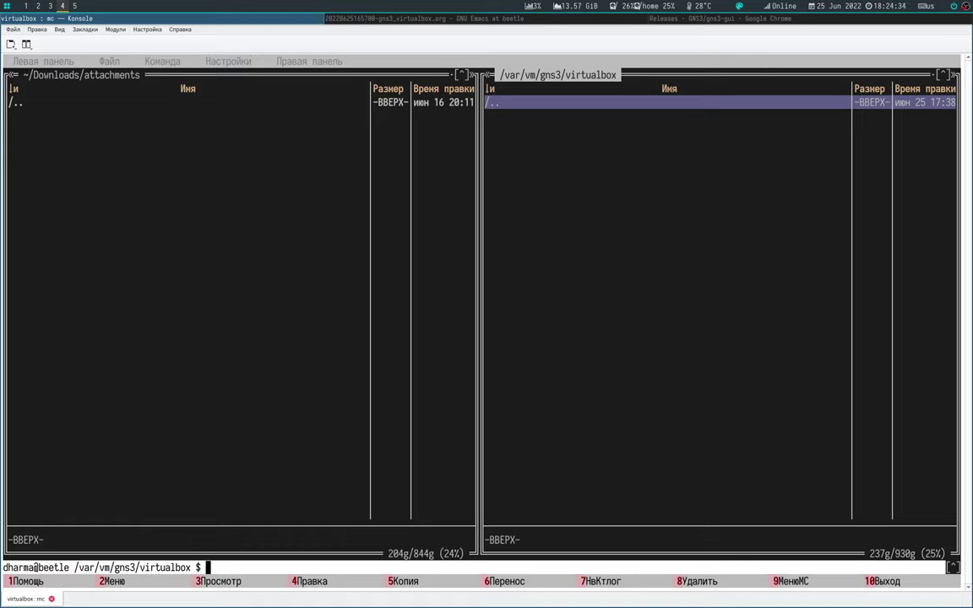
pyautogui.hotkey('ctrl', 'o')
pyautogui.write('wget')
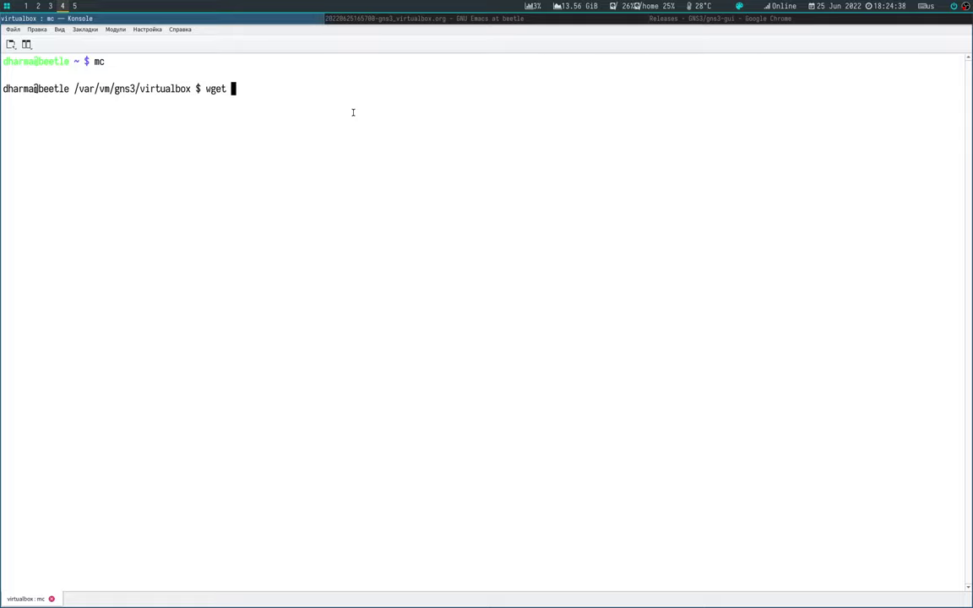
pyautogui.write('https://github.com/GNS3/gns3-gui/releases/download/v2.2.33.1/GNS3.VM.VirtualBox.2.2.33.1.zip')
pyautogui.press('Return')
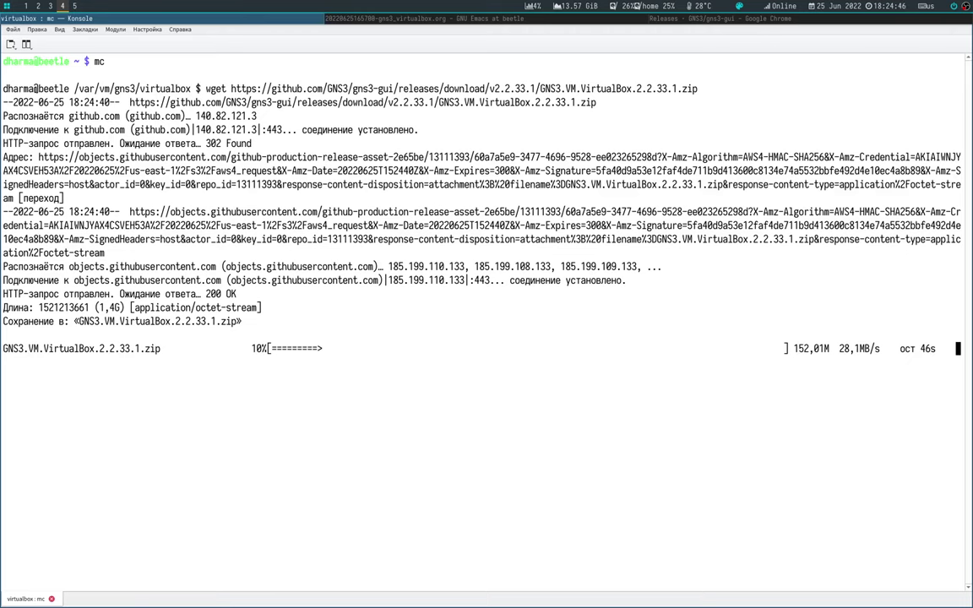
pyautogui.click(732, 19)
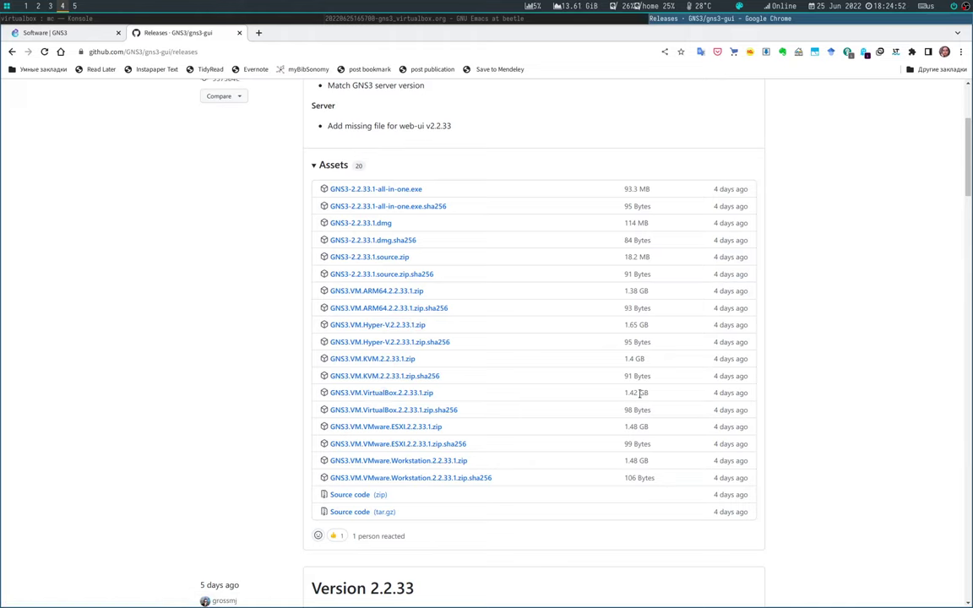
# Return to the terminal's file manager and extract GNS3.VM.VirtualBox.2.2.33.1.zip in /var/vm/gns3/virtualbox with unzip.
pyautogui.click(180, 19)
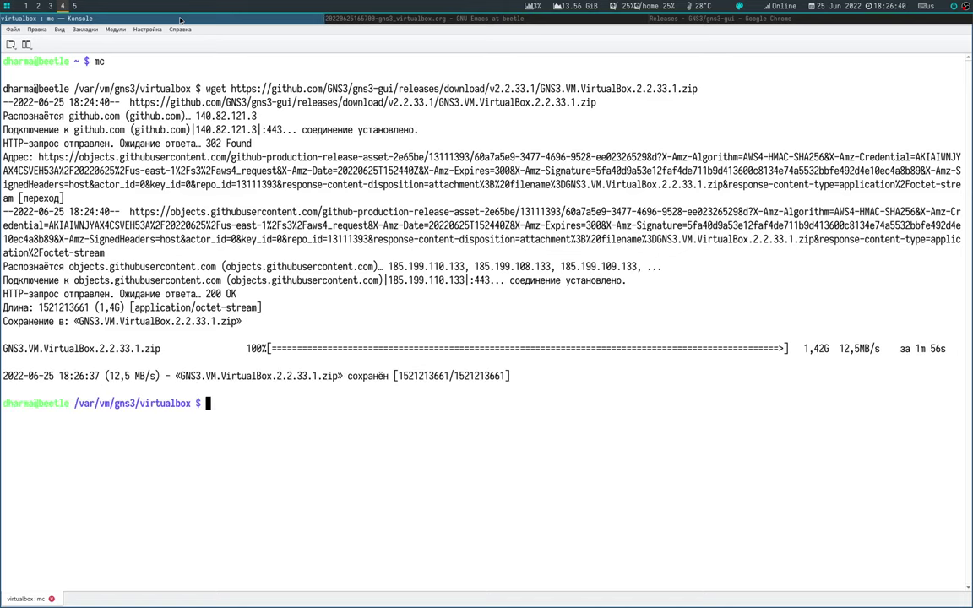
pyautogui.hotkey('ctrl', 'o')
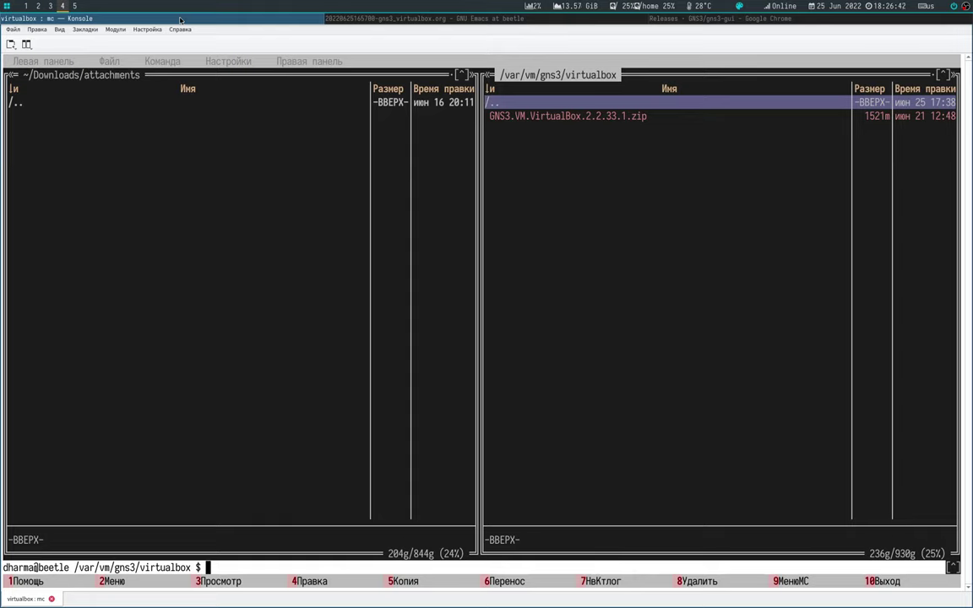
pyautogui.press('Down')
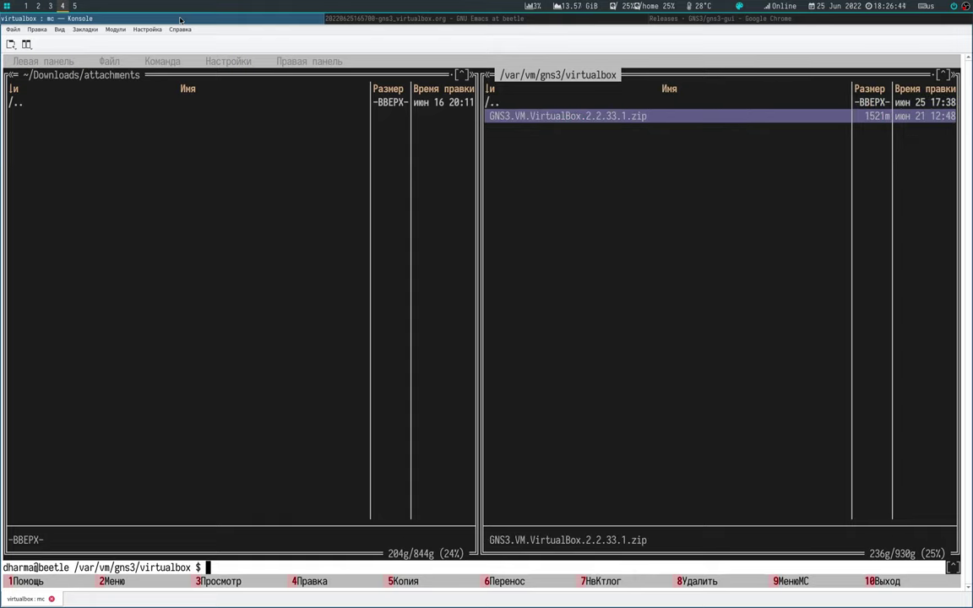
pyautogui.write('unzip')
pyautogui.hotkey('alt', 'Return')
pyautogui.press('Return')
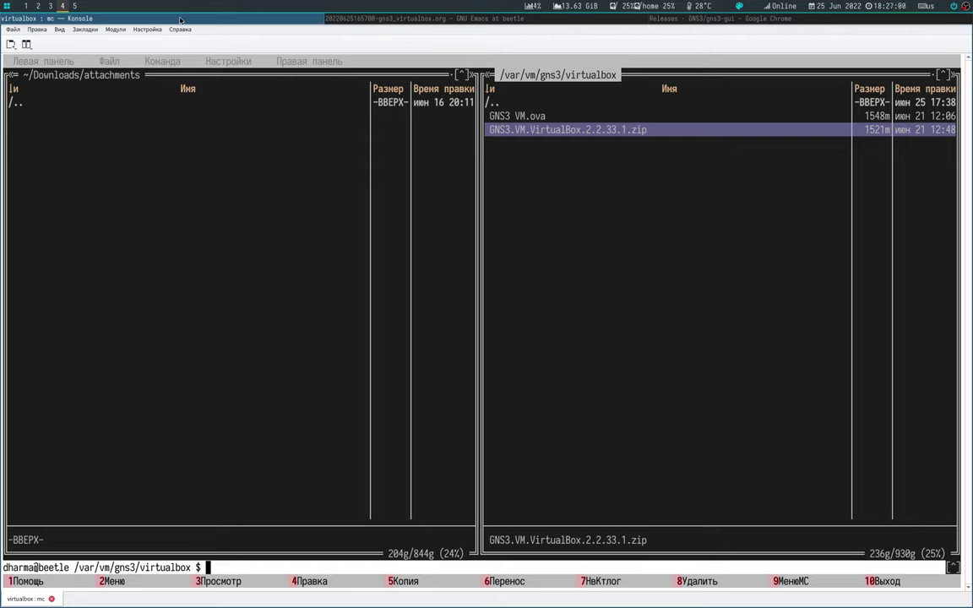
# Consult the installation notes in Emacs and highlight the extracted GNS3 VM.ova in the terminal's file manager.
pyautogui.hotkey('alt', 'Tab')
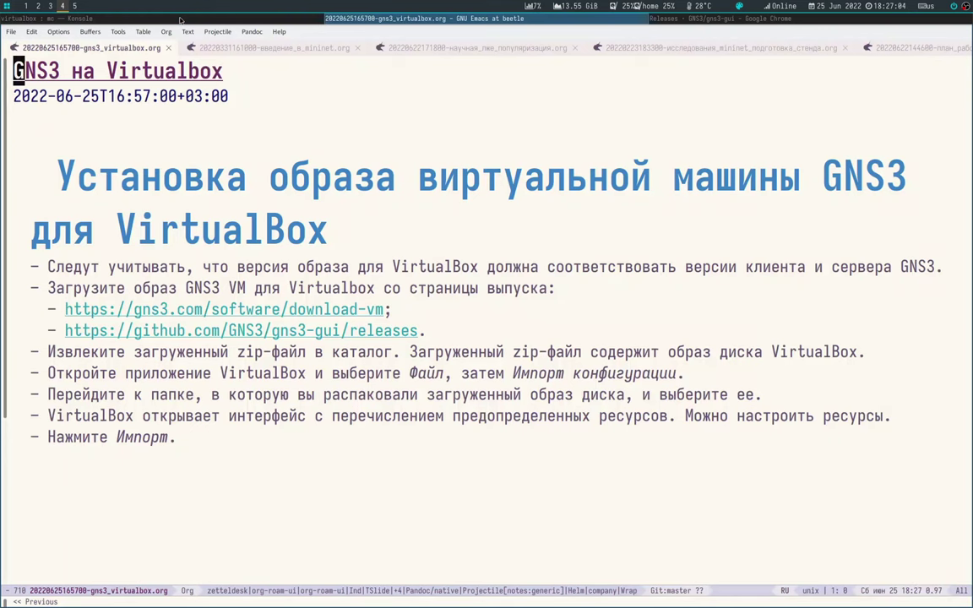
pyautogui.hotkey('alt', 'Tab')
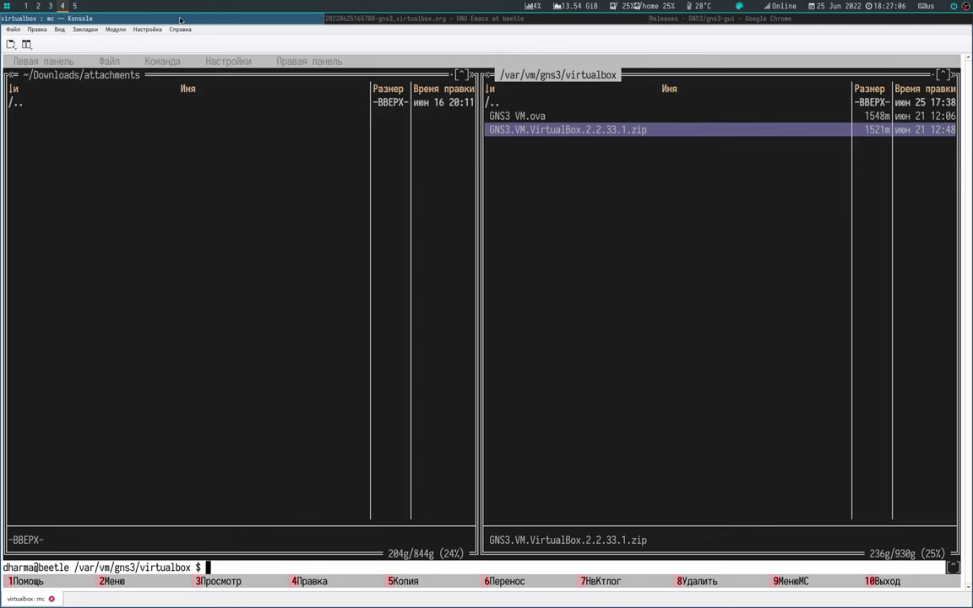
pyautogui.press('Up')
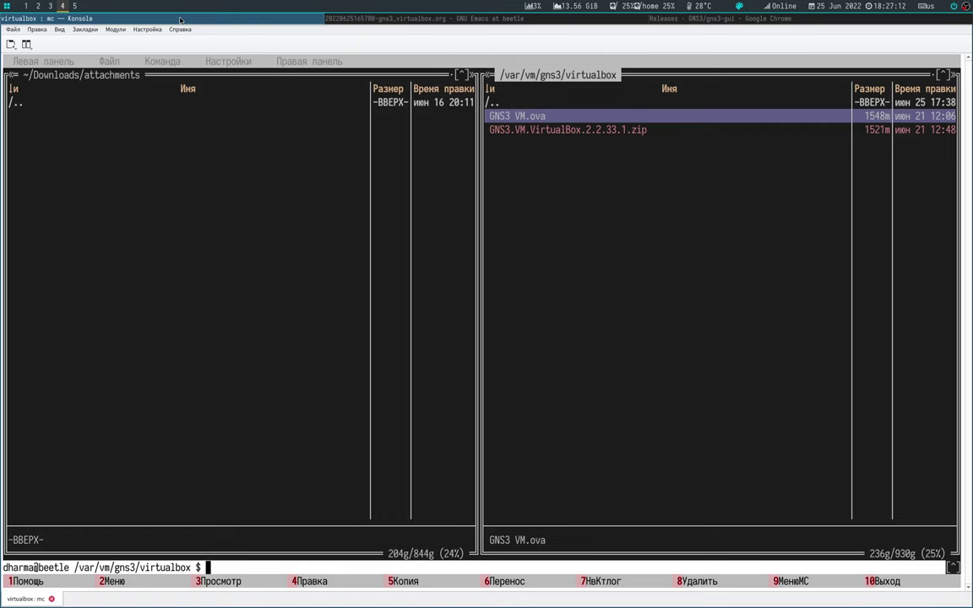
# Launch Oracle VM VirtualBox from the application launcher by searching for "Virt".
pyautogui.press('super+j')
pyautogui.press('super+j')
pyautogui.press('super+d')
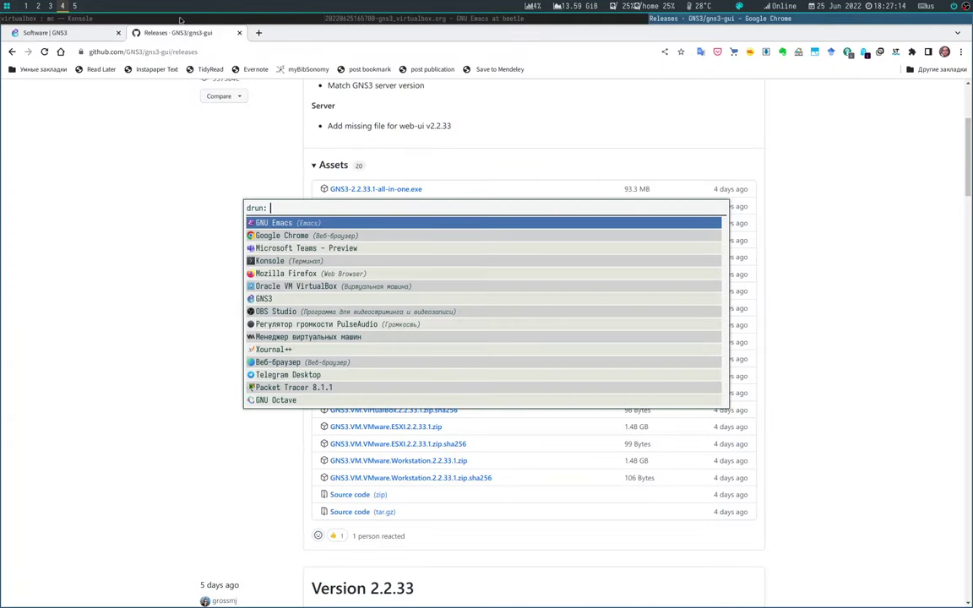
pyautogui.write('Virt')
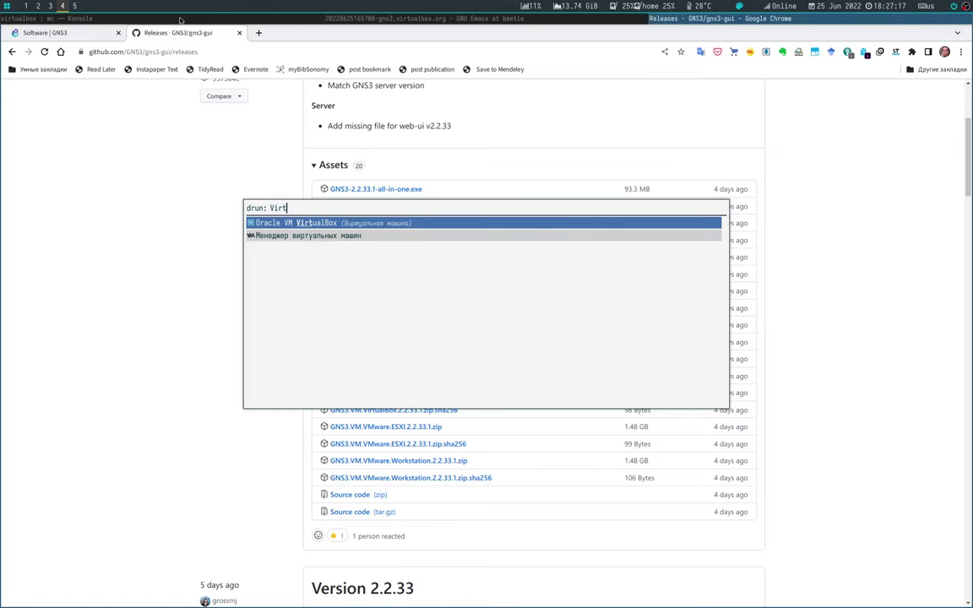
pyautogui.press('Return')
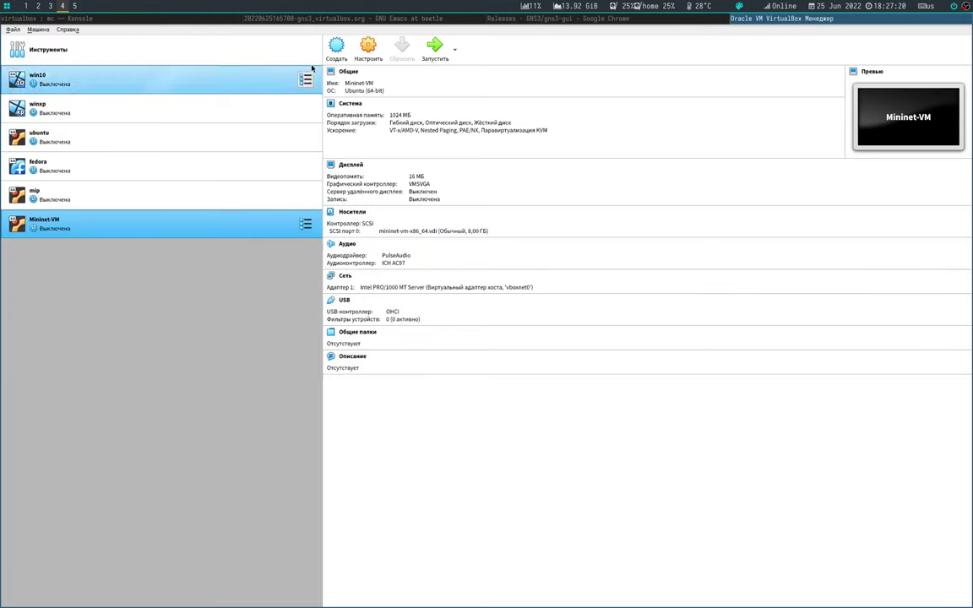
# Start an appliance import from the local file system and browse for its file from the root directory to /var/vm.
pyautogui.click(13, 29)
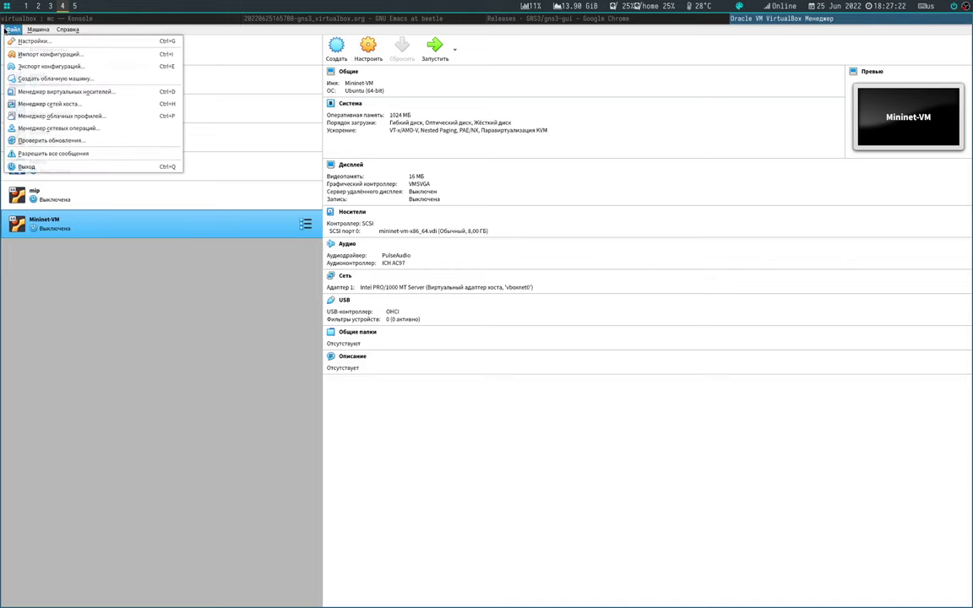
pyautogui.click(34, 53)
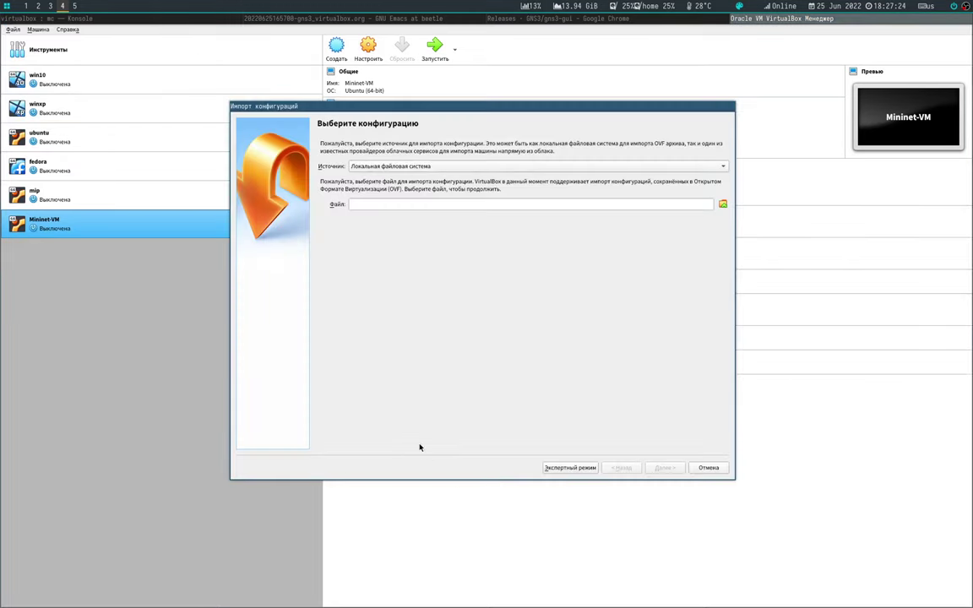
pyautogui.click(723, 204)
pyautogui.click(457, 183)
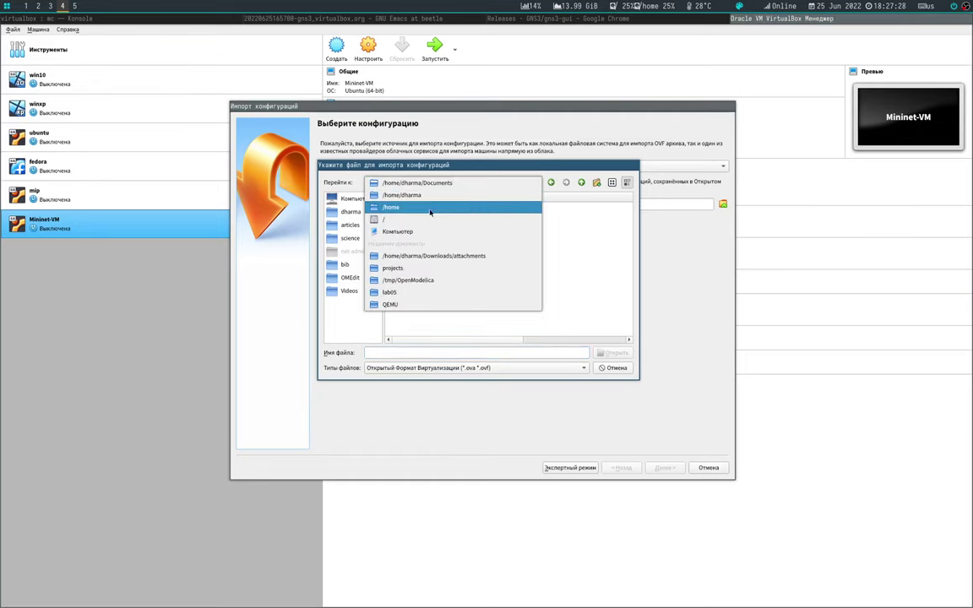
pyautogui.click(429, 217)
pyautogui.scroll(-3, 434, 276)
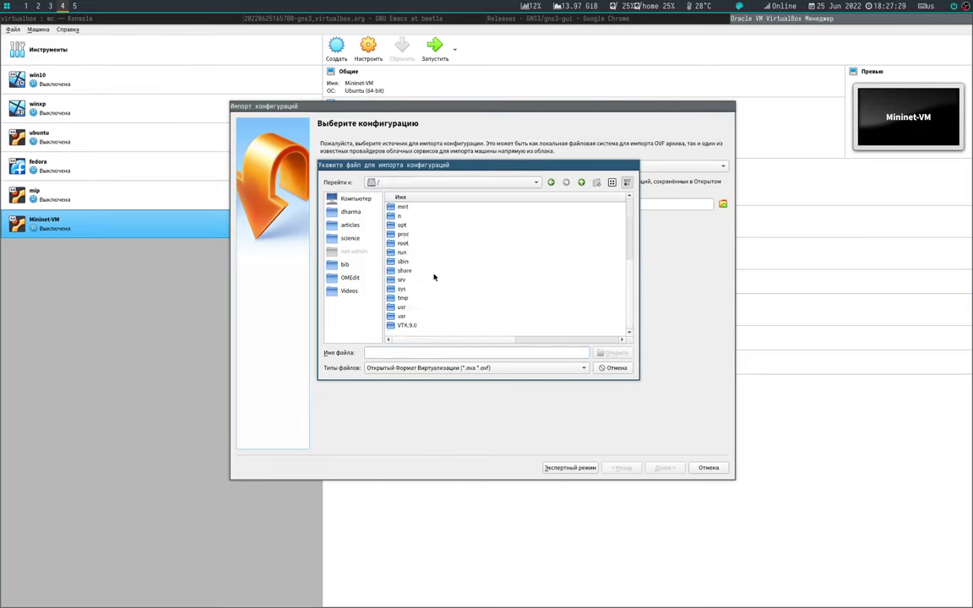
pyautogui.doubleClick(419, 317)
pyautogui.scroll(-3, 423, 302)
pyautogui.doubleClick(403, 307)
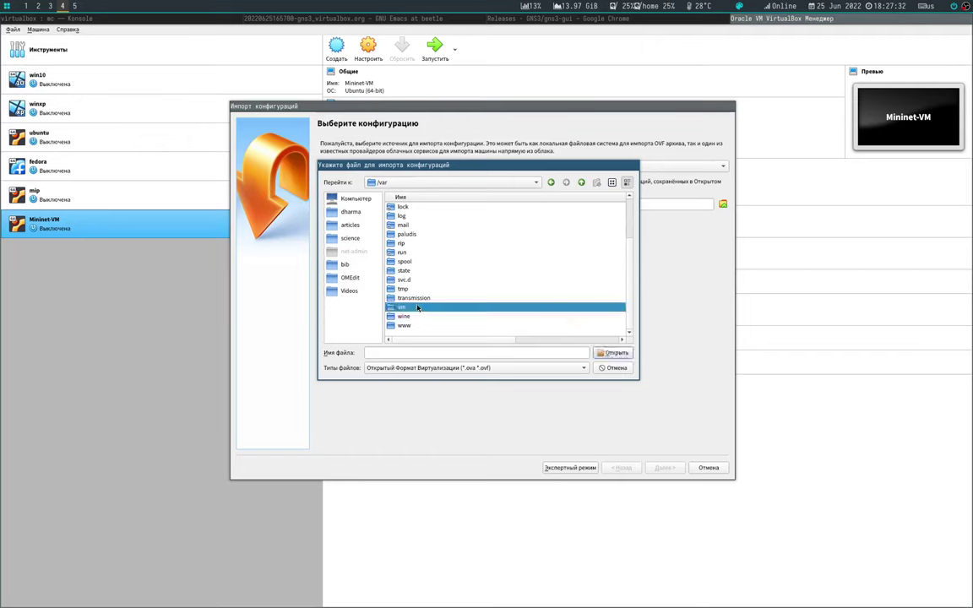
# Choose GNS3 VM.ova from /var/vm/gns3/virtualbox as the file to import and proceed to the import settings.
pyautogui.click(414, 216)
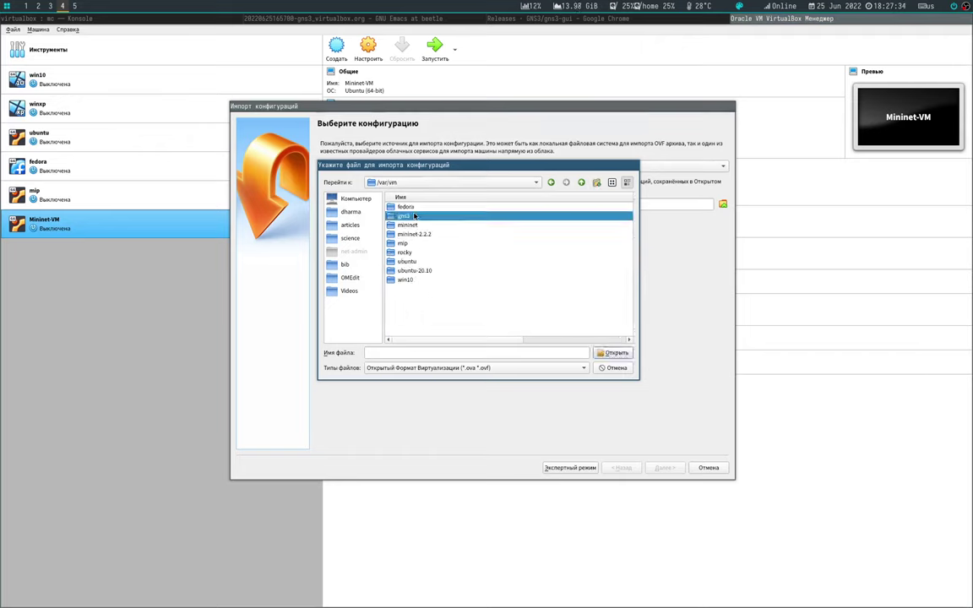
pyautogui.doubleClick(414, 216)
pyautogui.doubleClick(417, 207)
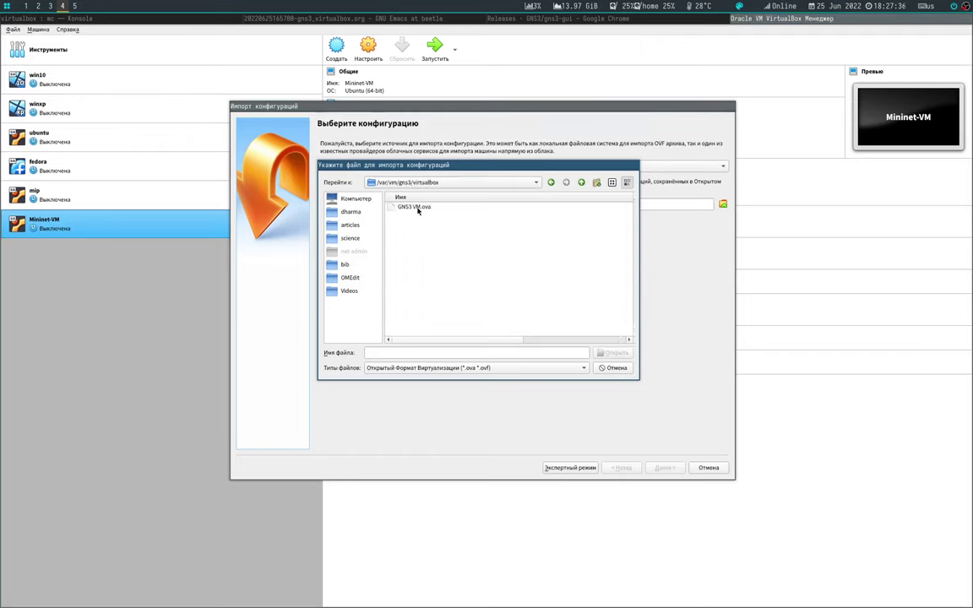
pyautogui.click(417, 209)
pyautogui.doubleClick(418, 209)
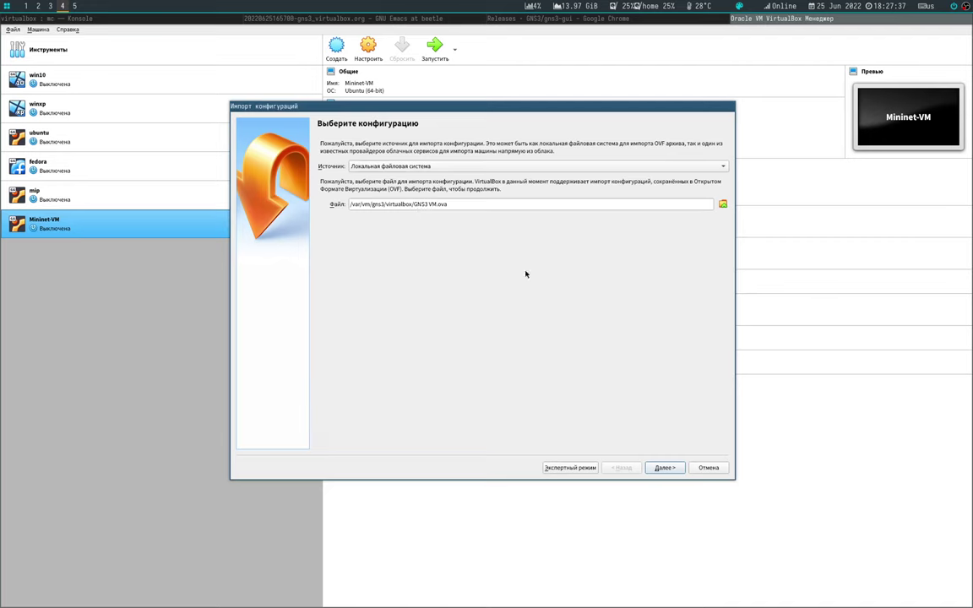
pyautogui.click(671, 471)
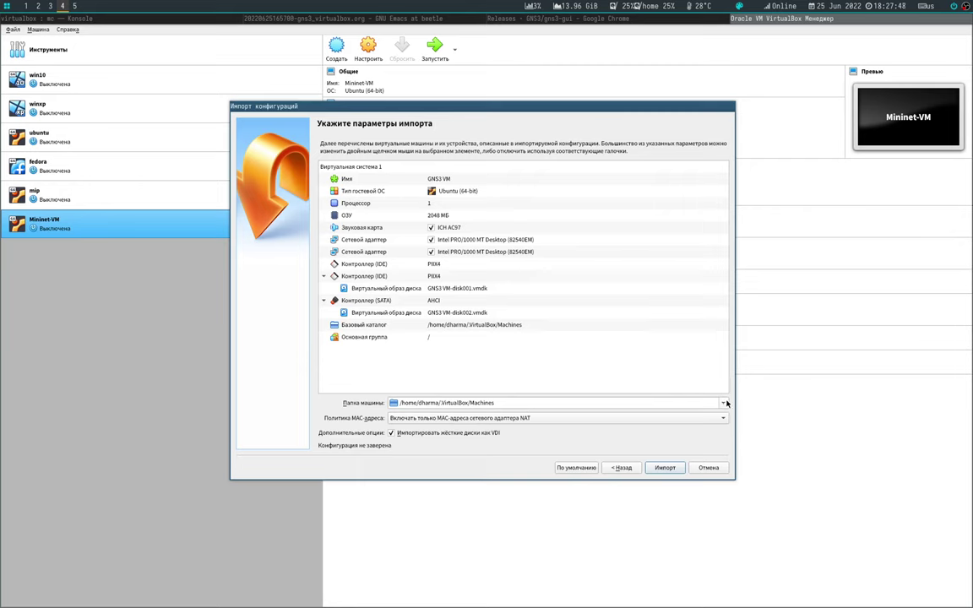
# Choose another machine folder for the import and browse up to the root directory.
pyautogui.click(657, 404)
pyautogui.click(480, 428)
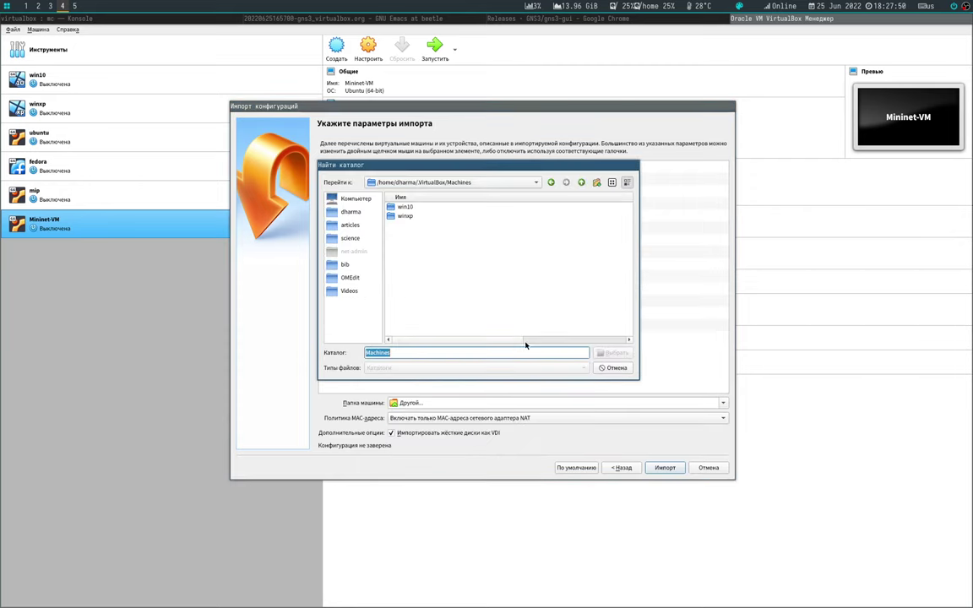
pyautogui.click(581, 183)
pyautogui.click(581, 182)
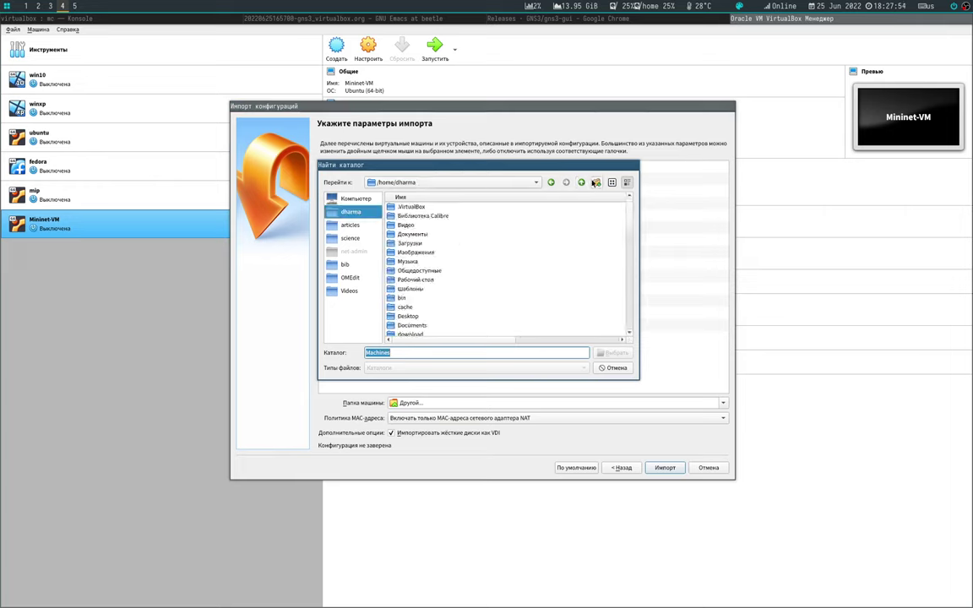
pyautogui.click(581, 182)
pyautogui.click(581, 183)
# Set the imported machine's folder to /var/vm/gns3/virtualbox.
pyautogui.scroll(-3, 402, 291)
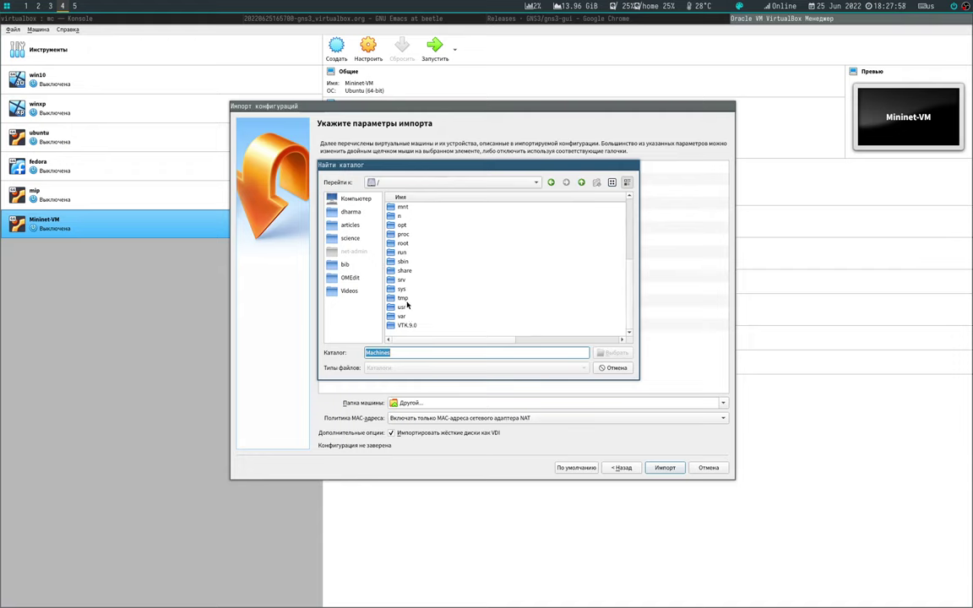
pyautogui.doubleClick(404, 316)
pyautogui.scroll(-3, 412, 288)
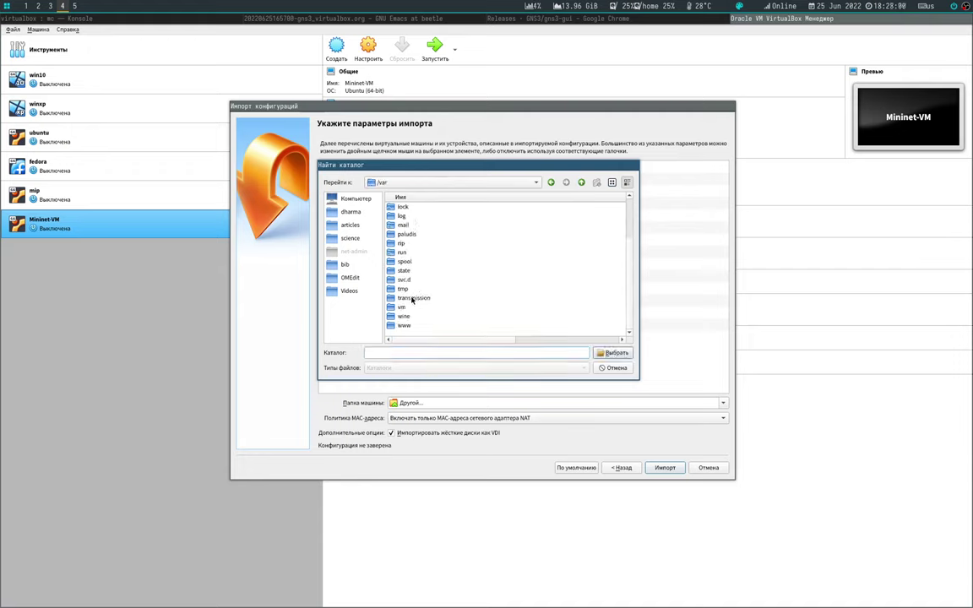
pyautogui.doubleClick(411, 306)
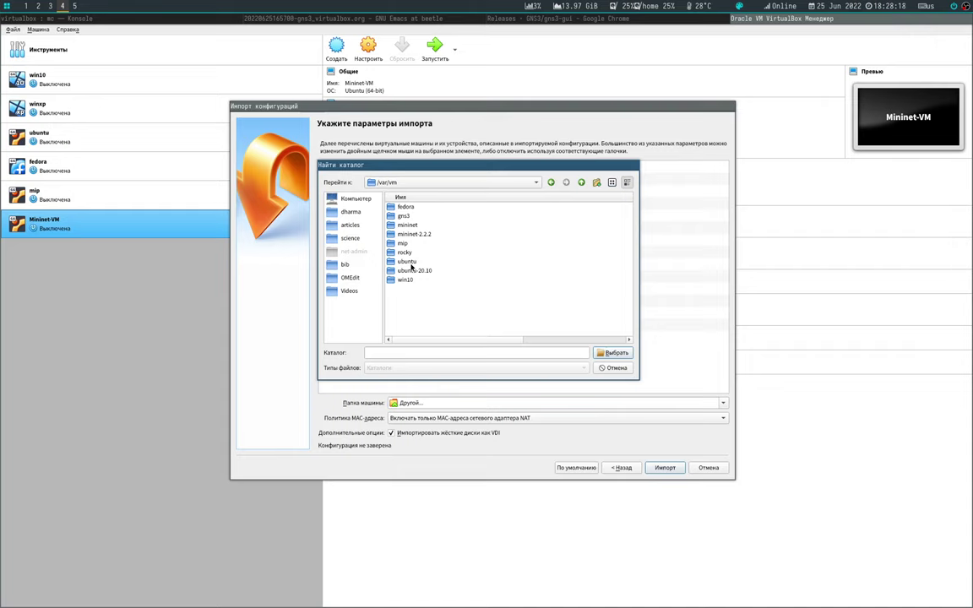
pyautogui.doubleClick(413, 215)
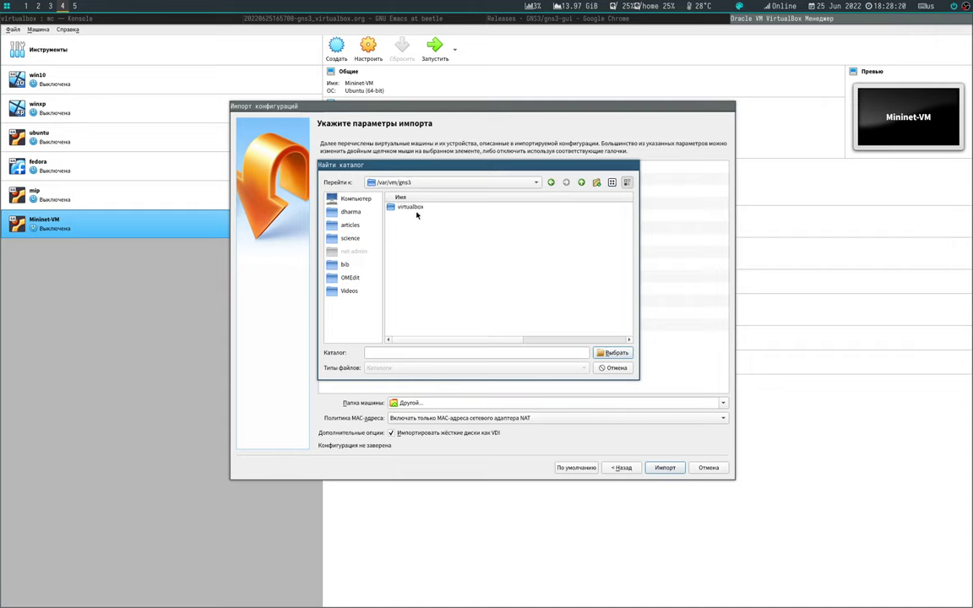
pyautogui.click(414, 209)
pyautogui.click(615, 353)
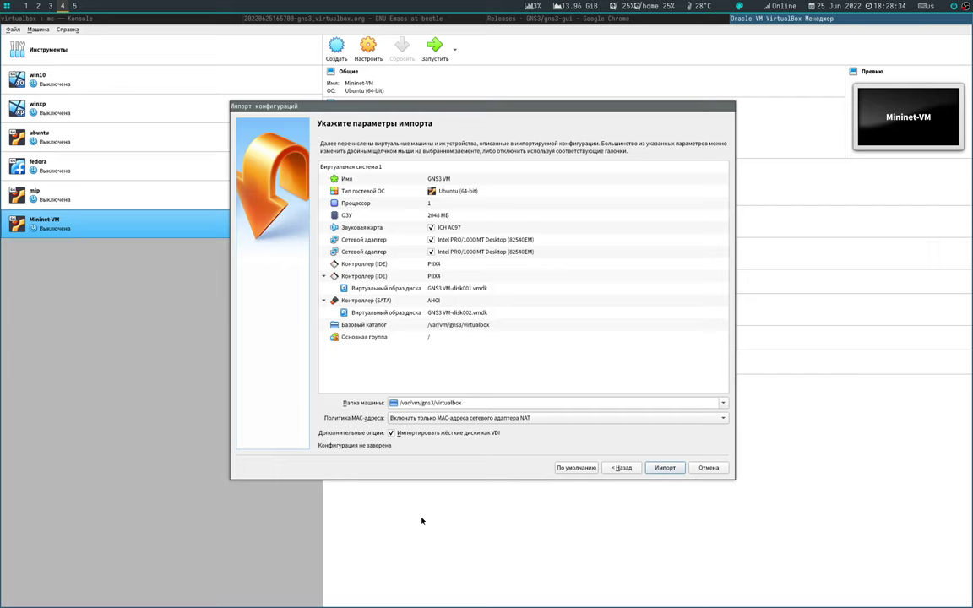
# Set the MAC address policy to generate new addresses for all network adapters and import the GNS3 VM.
pyautogui.moveTo(498, 470)
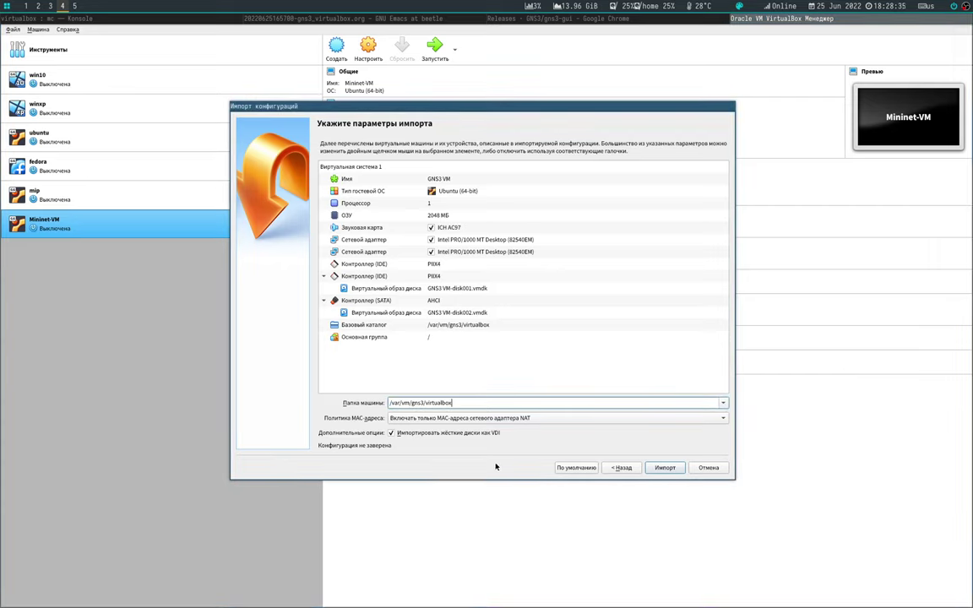
pyautogui.click(494, 418)
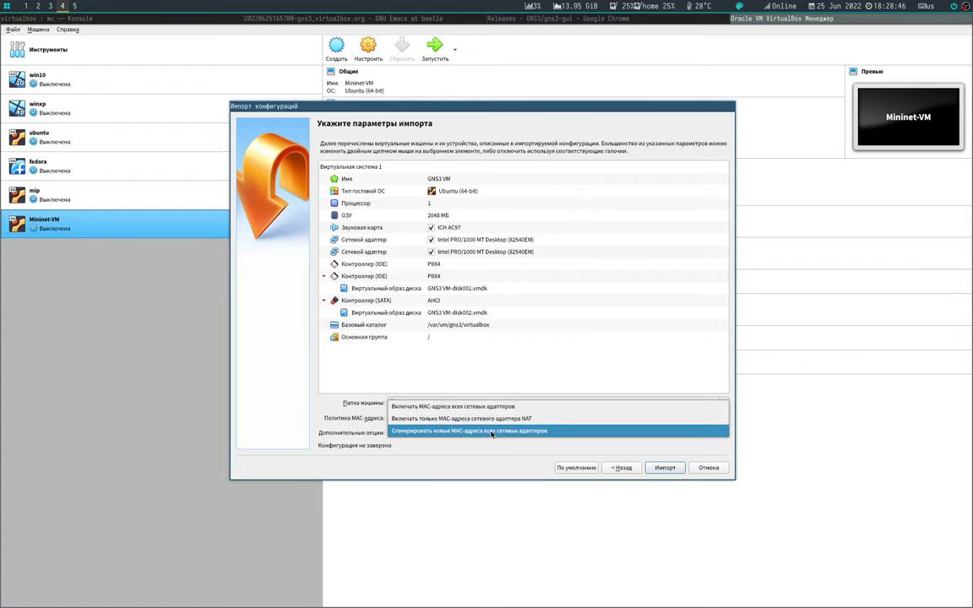
pyautogui.click(493, 432)
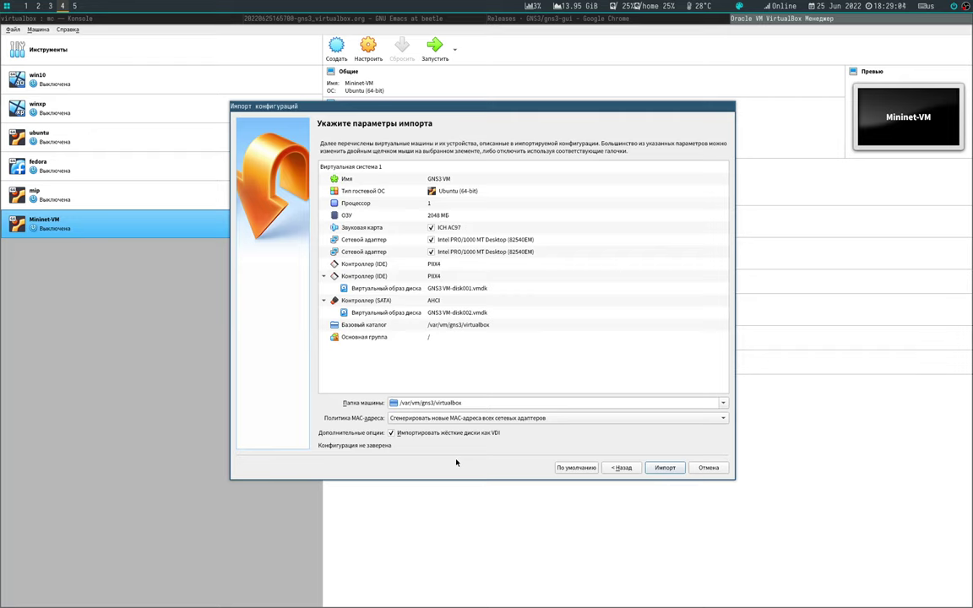
pyautogui.click(665, 468)
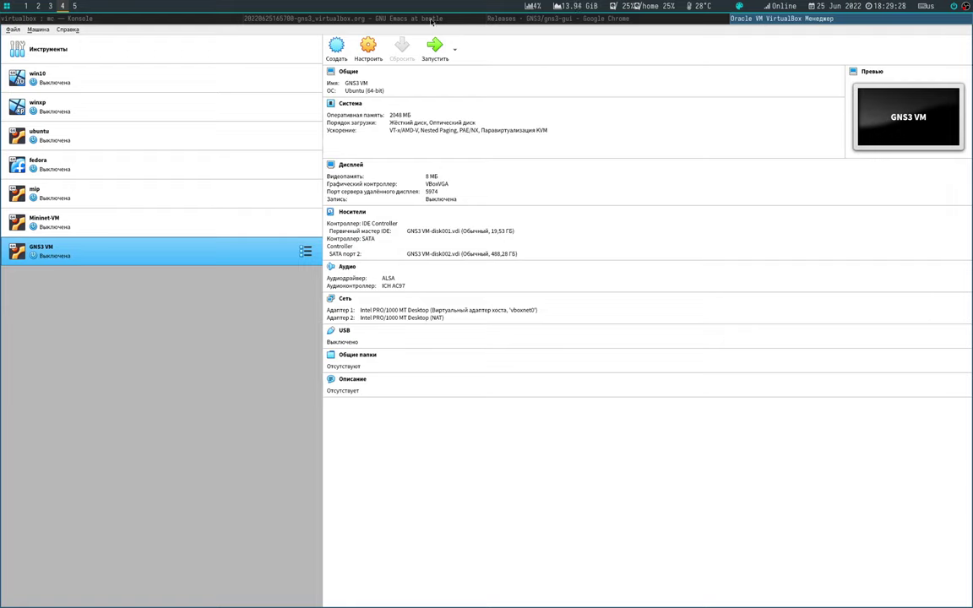
# Switch to the Emacs notes and read the section on enabling nested virtualization from the graphical interface.
pyautogui.click(431, 18)
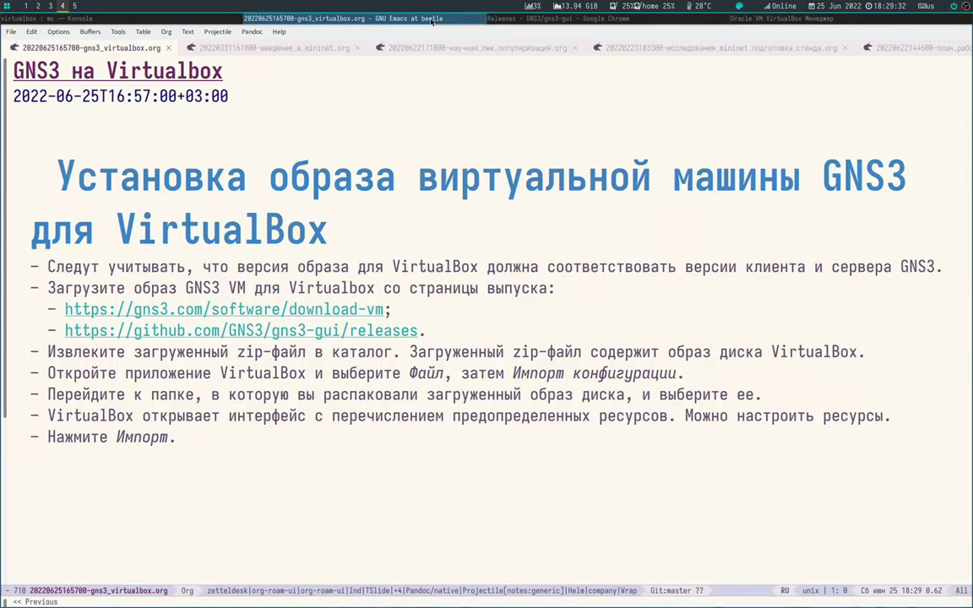
pyautogui.press('Right')
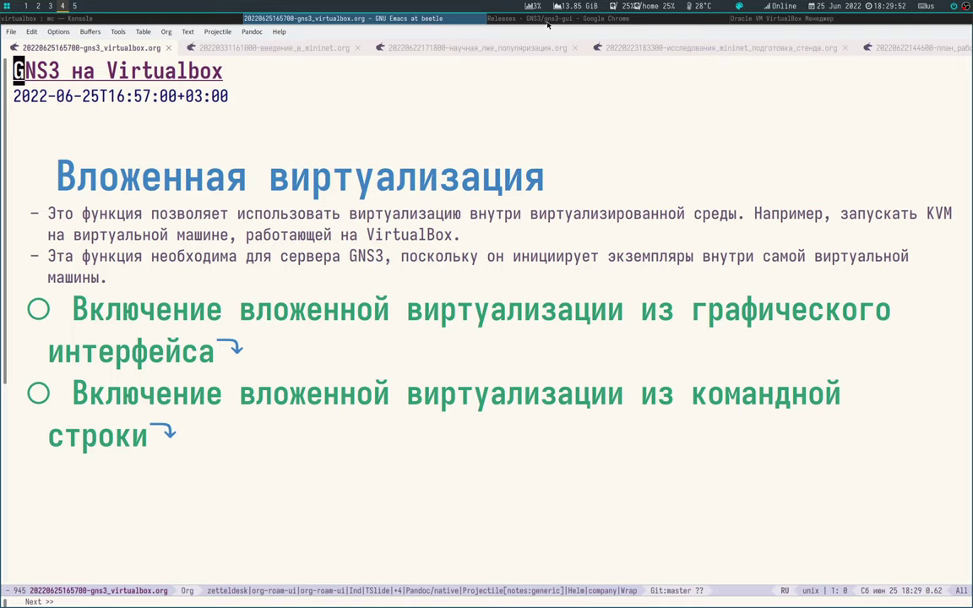
pyautogui.click(789, 19)
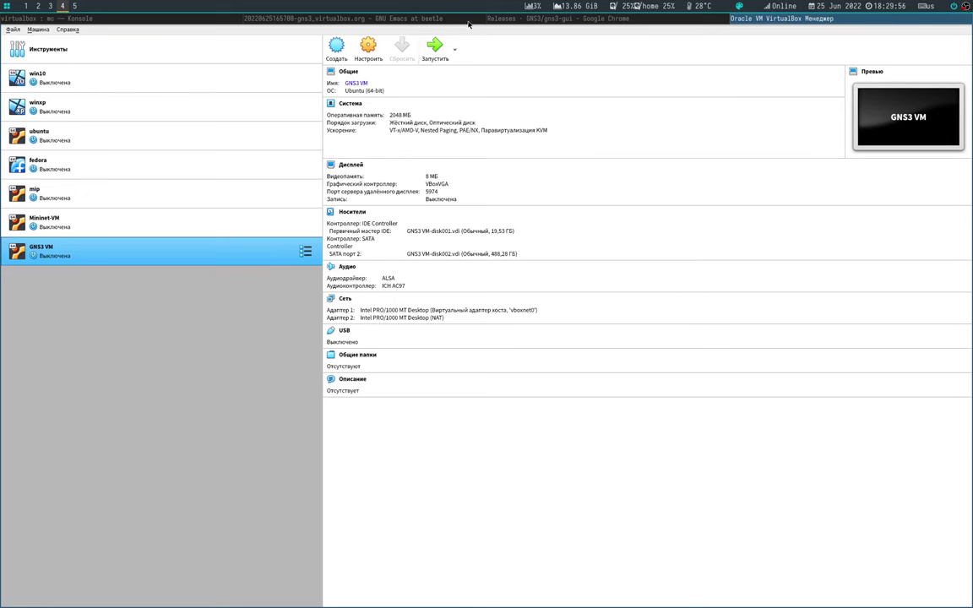
pyautogui.click(380, 19)
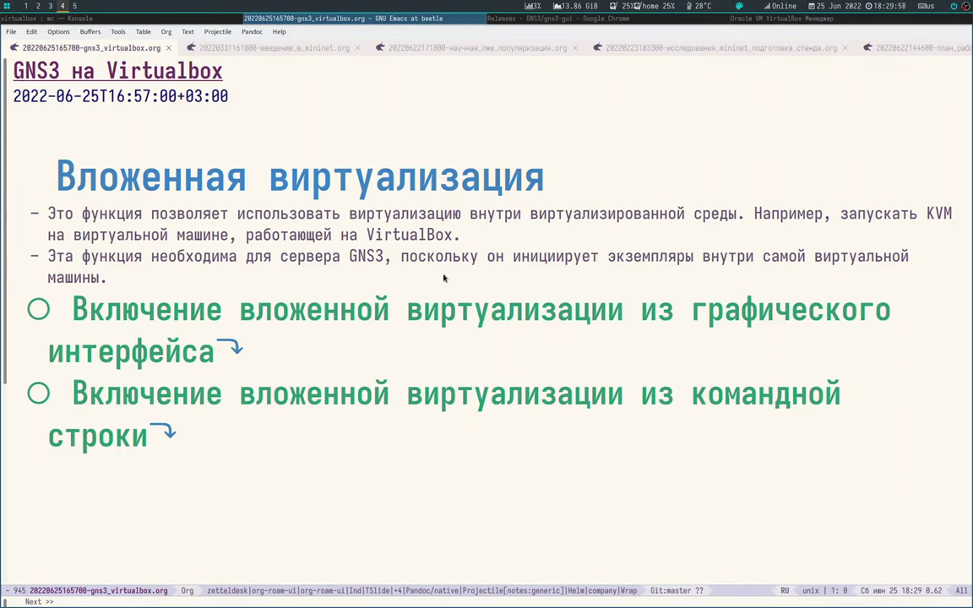
pyautogui.press('pagedown')
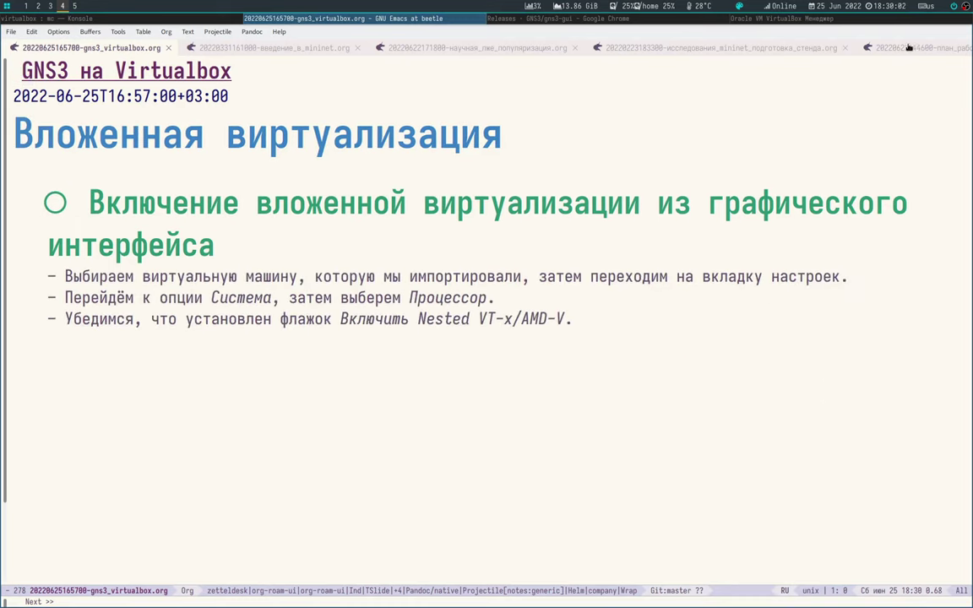
# Return to VirtualBox and examine the GNS3 VM's processor settings for the Nested VT-x/AMD-V option.
pyautogui.click(784, 19)
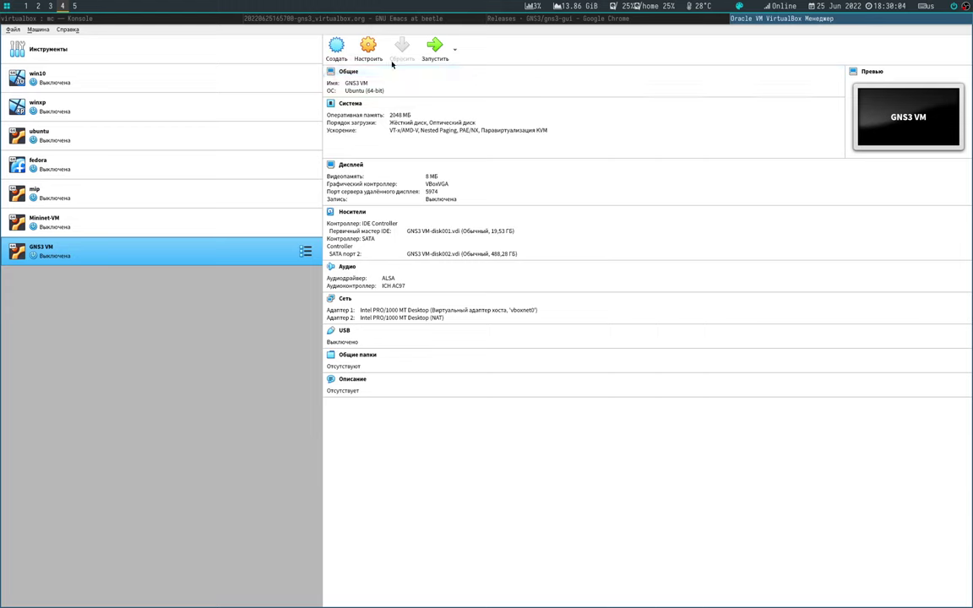
pyautogui.click(369, 48)
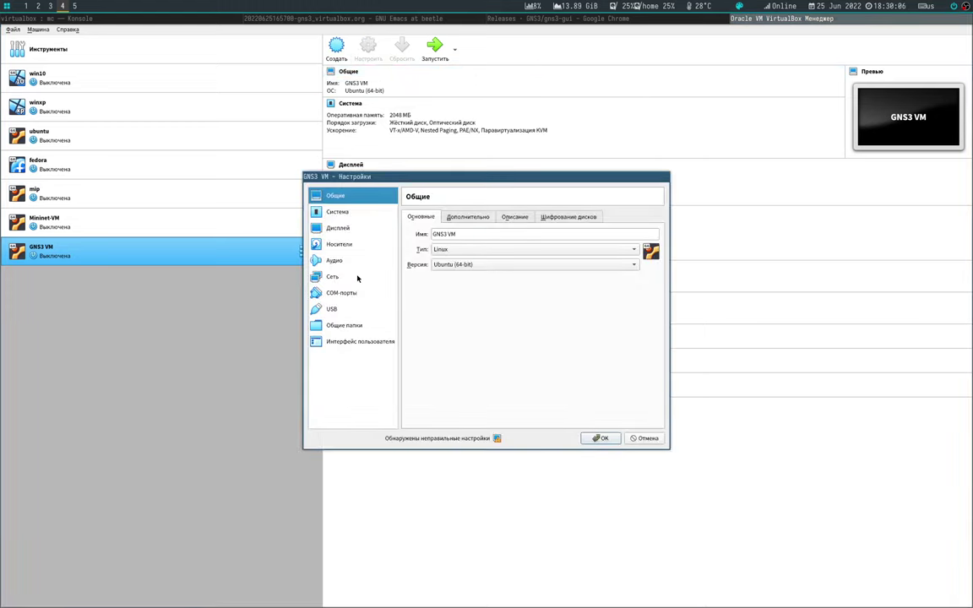
pyautogui.click(370, 213)
pyautogui.click(486, 216)
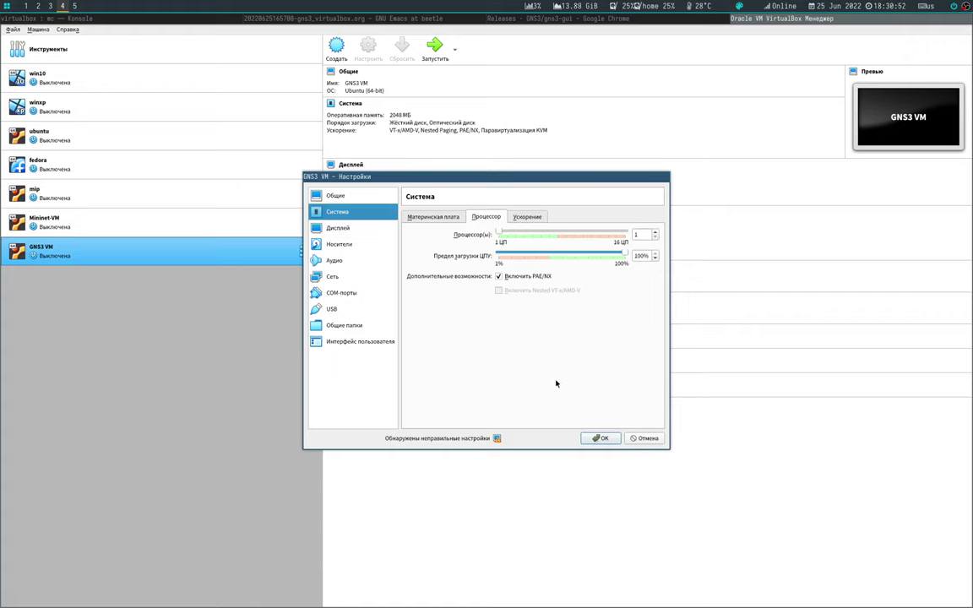
# Set the GNS3 VM's video memory to 10 MB and its graphics controller to VMSVGA, and save the settings.
pyautogui.moveTo(497, 440)
pyautogui.click(341, 230)
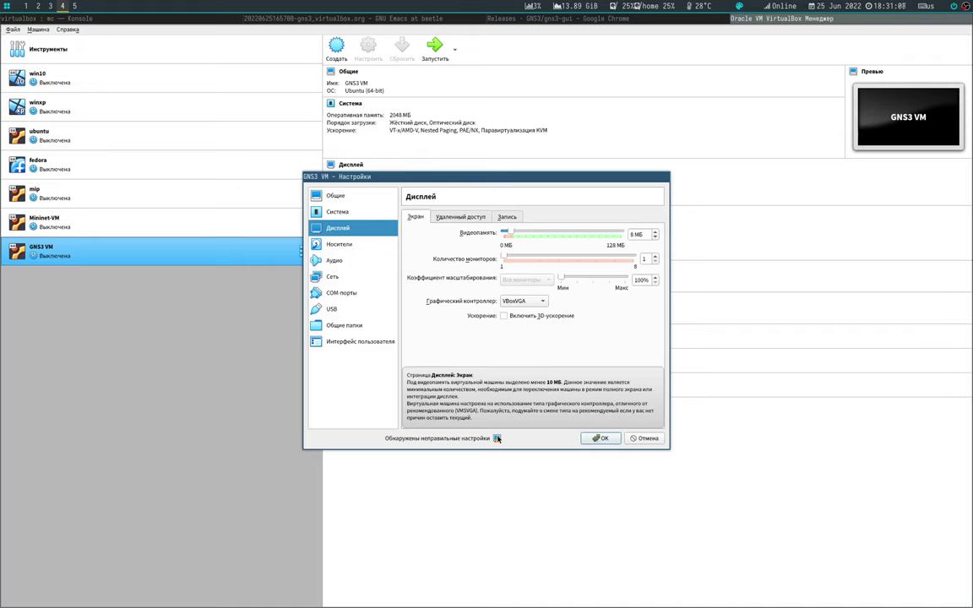
pyautogui.click(656, 232)
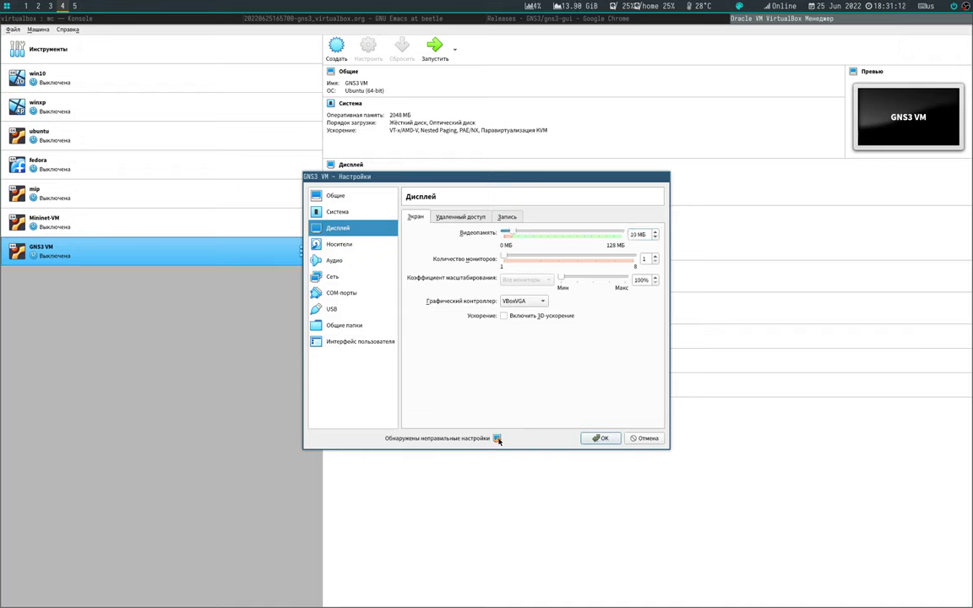
pyautogui.moveTo(497, 438)
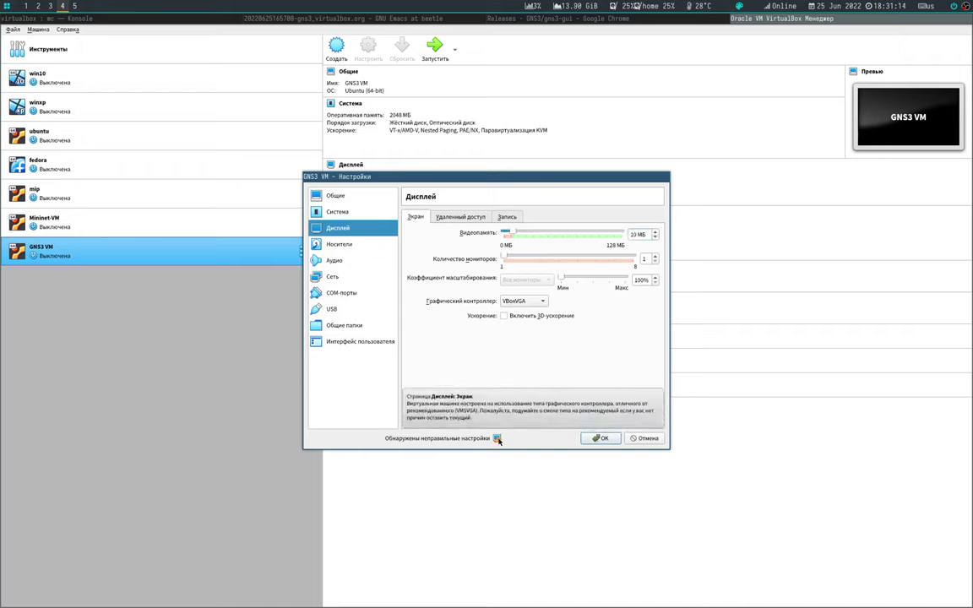
pyautogui.click(519, 300)
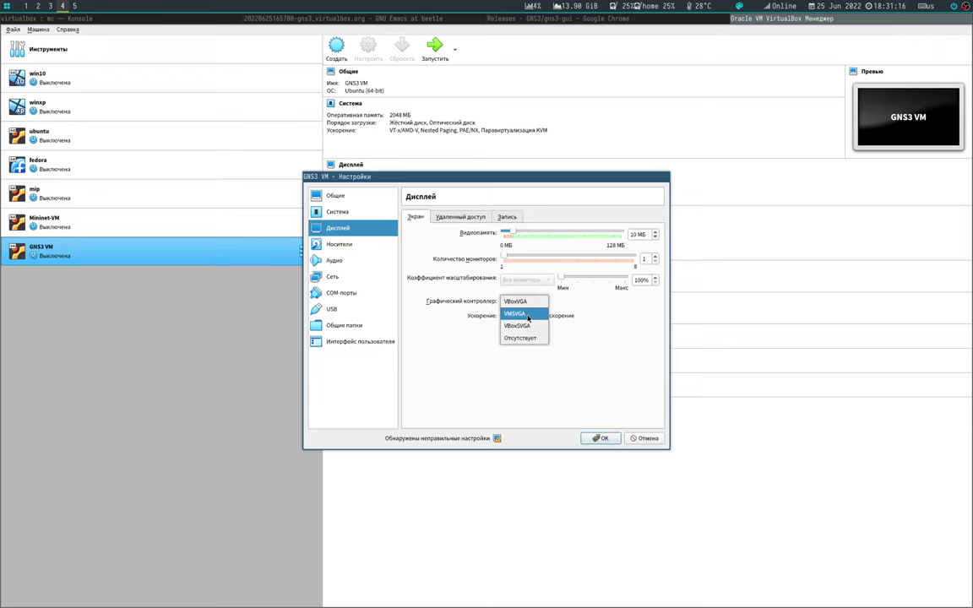
pyautogui.click(528, 316)
pyautogui.click(602, 440)
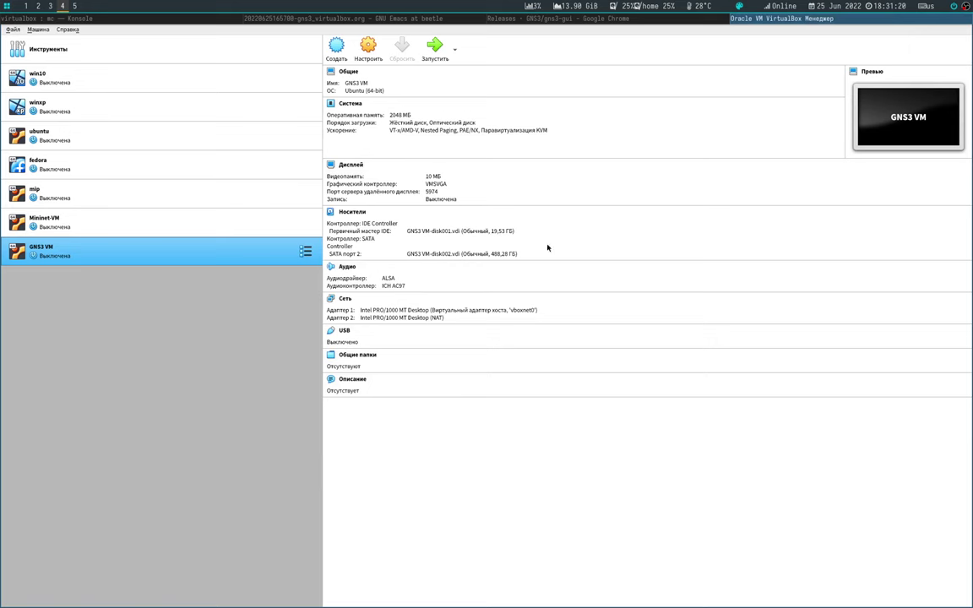
# Consult the command-line nested virtualization notes in Emacs and begin a vboxmanage command in a new Konsole session.
pyautogui.click(439, 18)
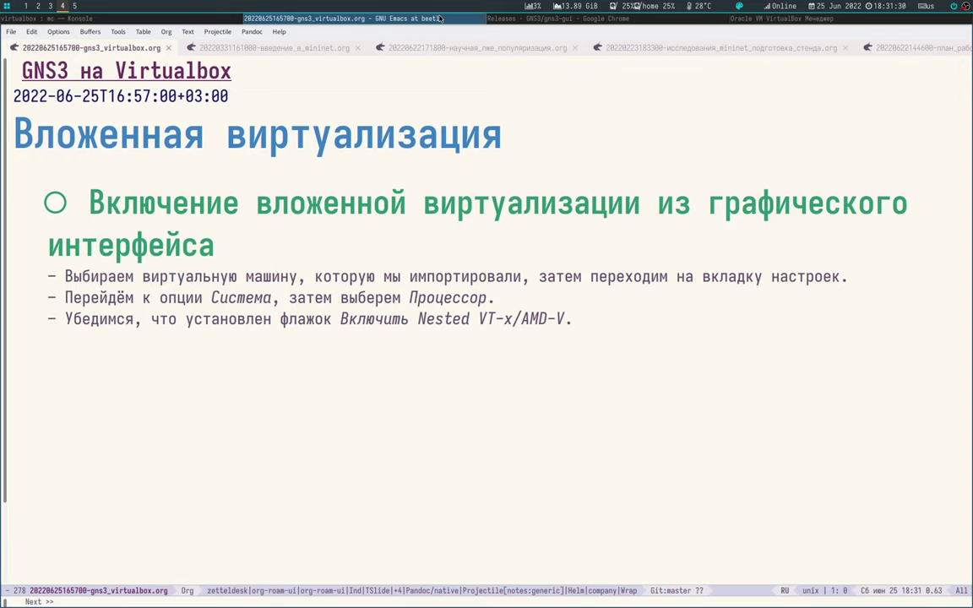
pyautogui.press('pagedown')
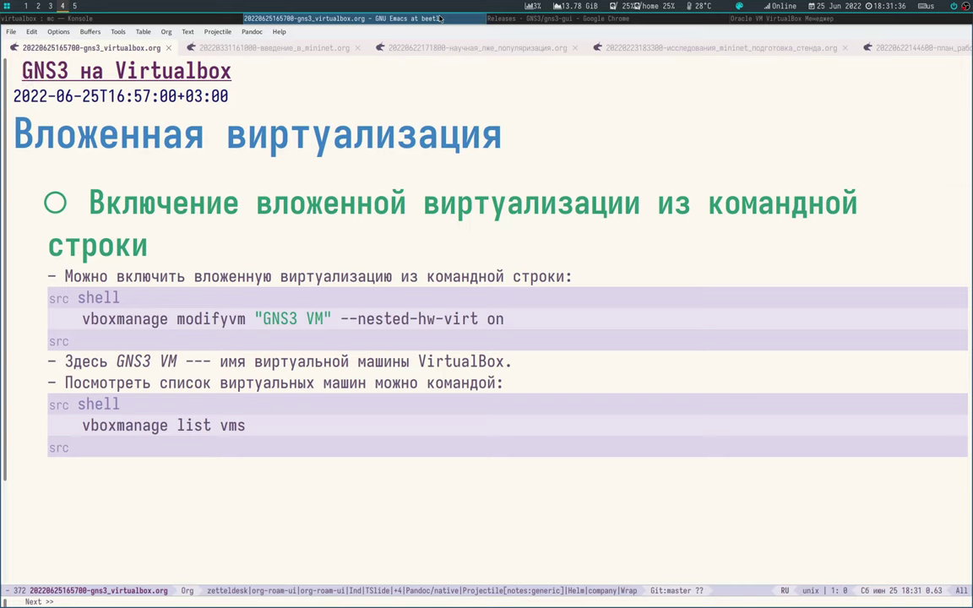
pyautogui.click(122, 18)
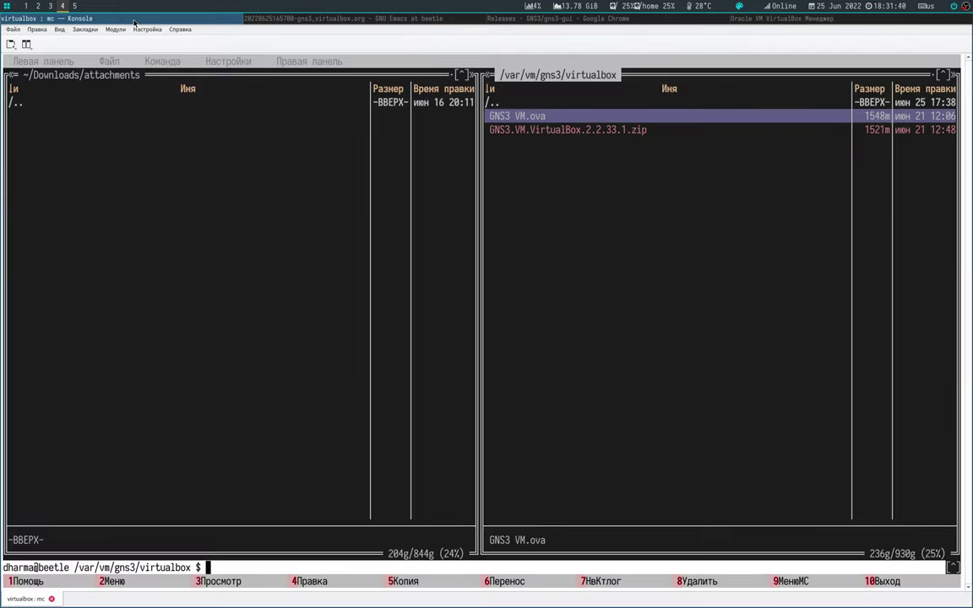
pyautogui.hotkey('ctrl', 'shift', 't')
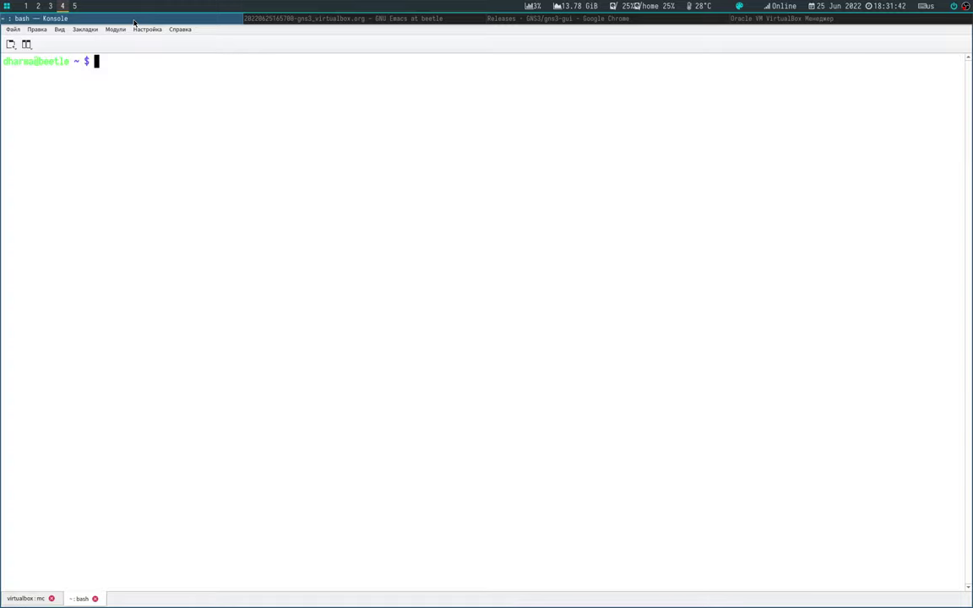
pyautogui.write('vboxm')
pyautogui.press('Tab')
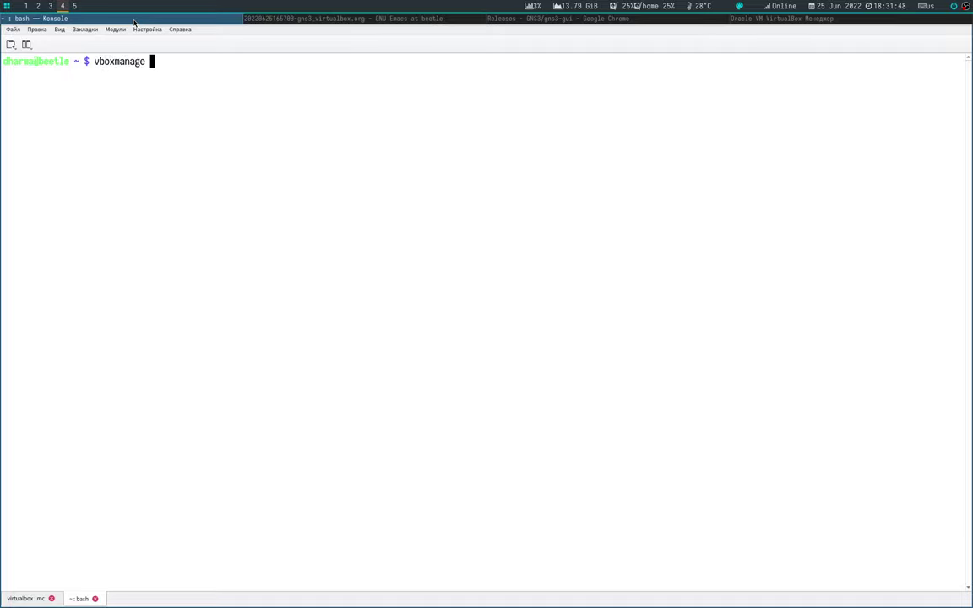